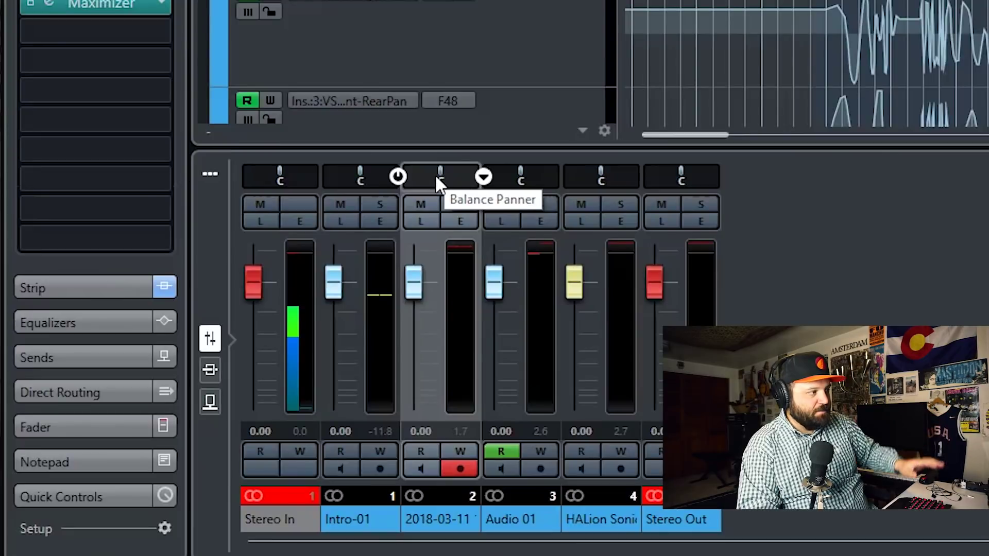
Step: Hard-pan the two tracks to opposite sides, reset both to centre, then pan Audio 01 partly right
{"action": "left_click_drag", "start_coordinate": [436, 178], "coordinate": [361, 190]}
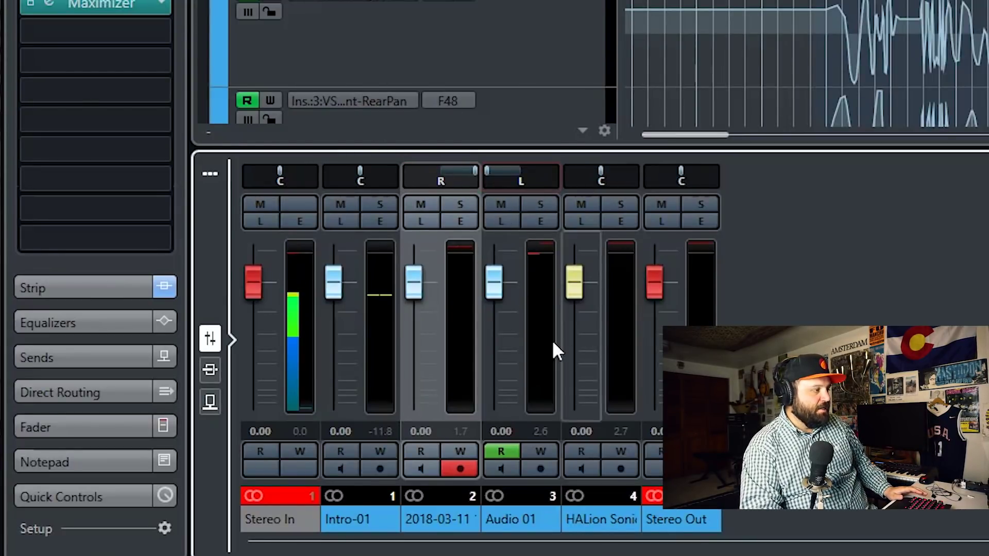
{"action": "mouse_move", "coordinate": [488, 182]}
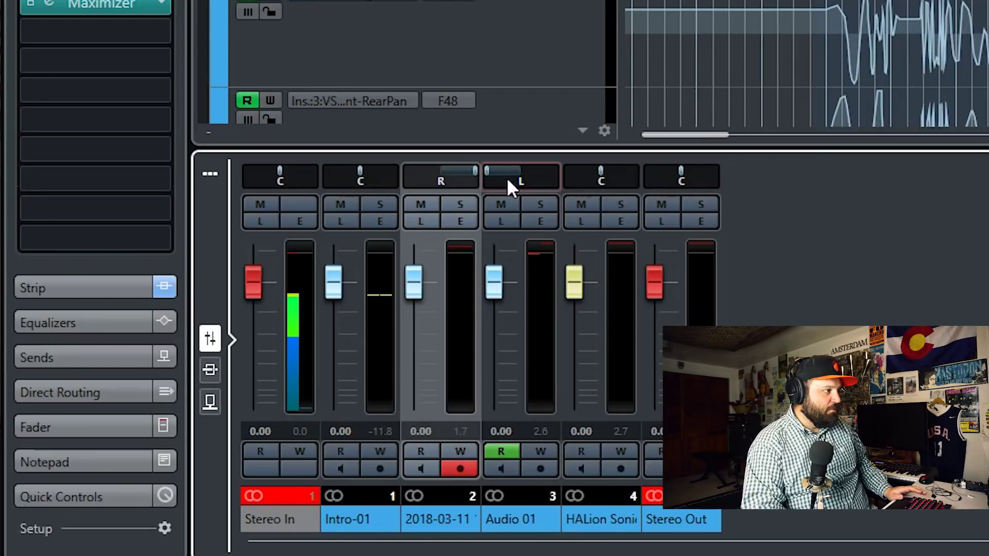
{"action": "mouse_move", "coordinate": [450, 174]}
{"action": "left_click_drag", "start_coordinate": [461, 182], "coordinate": [448, 181]}
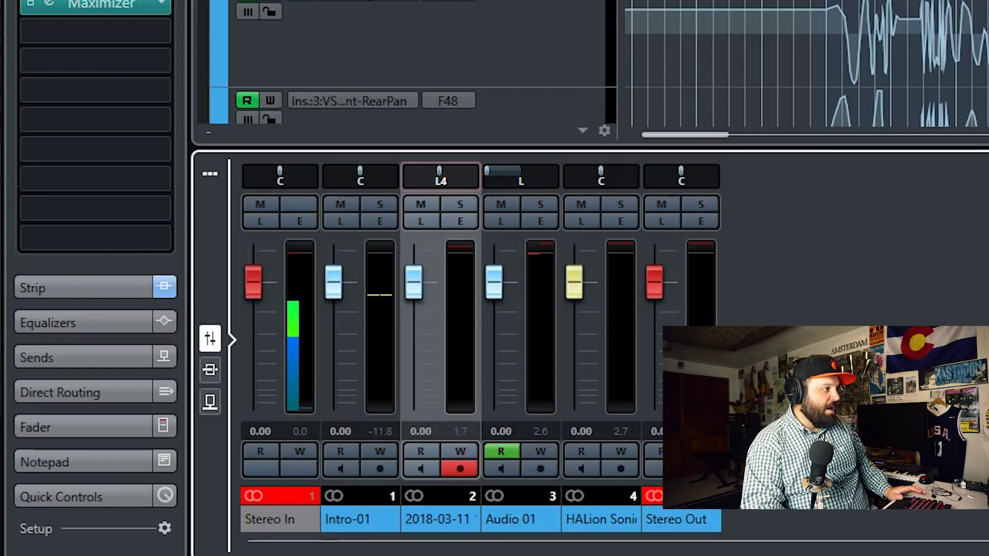
{"action": "left_click", "coordinate": [437, 177]}
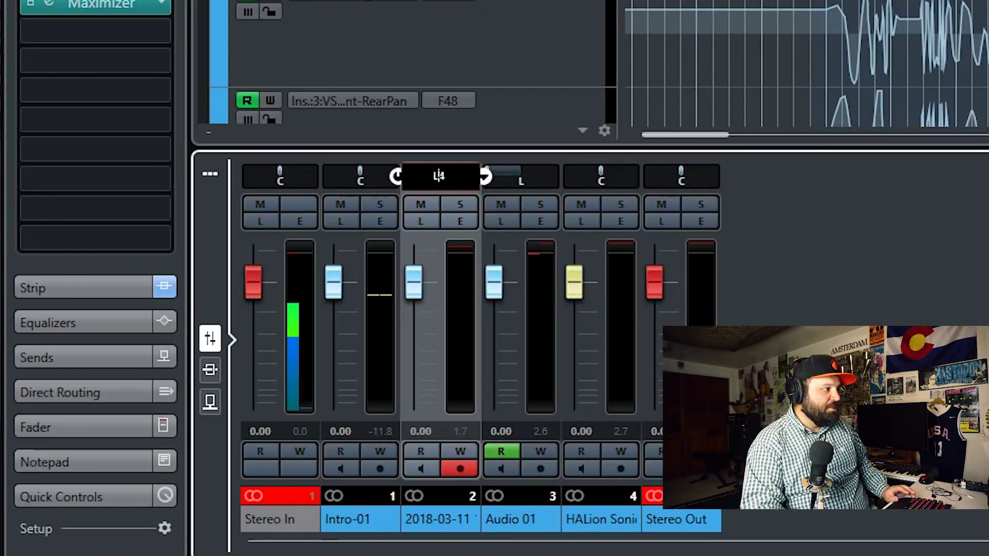
{"action": "left_click", "coordinate": [443, 178], "text": "ctrl"}
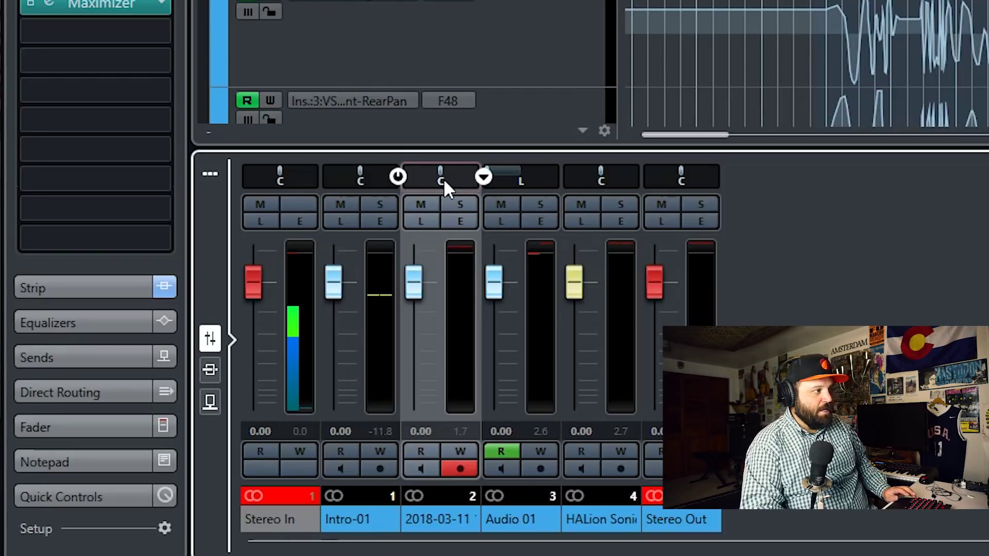
{"action": "left_click", "coordinate": [527, 171], "text": "ctrl"}
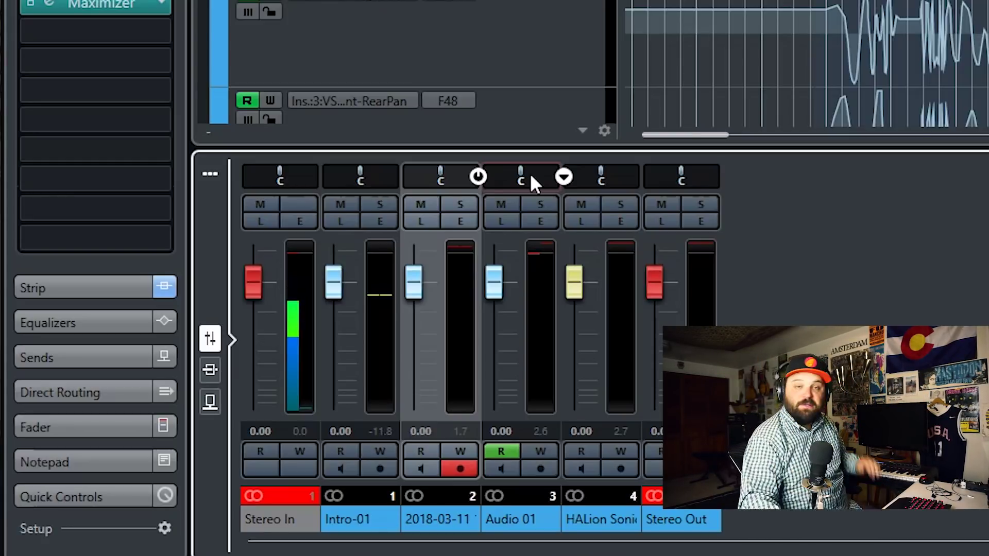
{"action": "left_click_drag", "start_coordinate": [526, 175], "coordinate": [551, 174]}
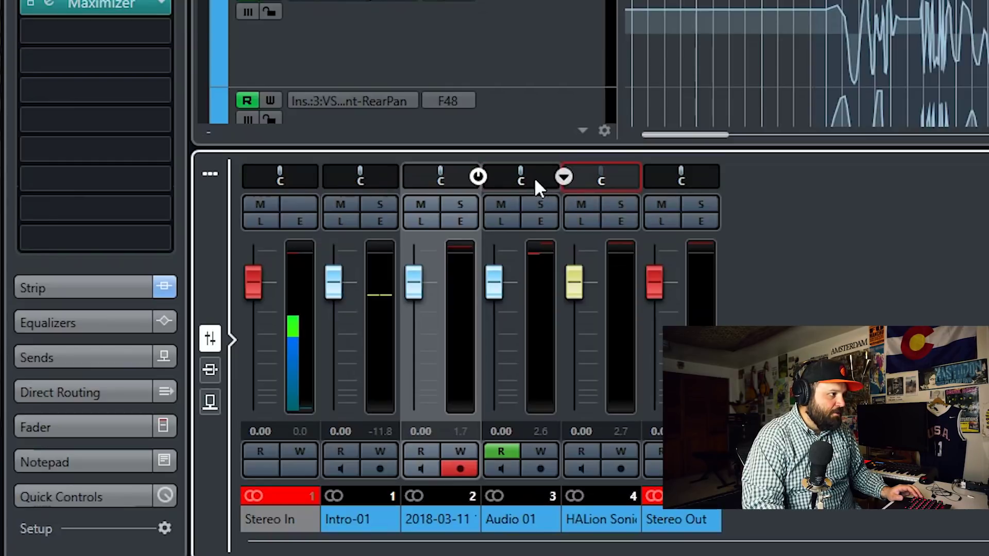
Step: Switch Audio 01 to the Stereo Balance Panner and sweep its balance from left to right
{"action": "left_click", "coordinate": [563, 177]}
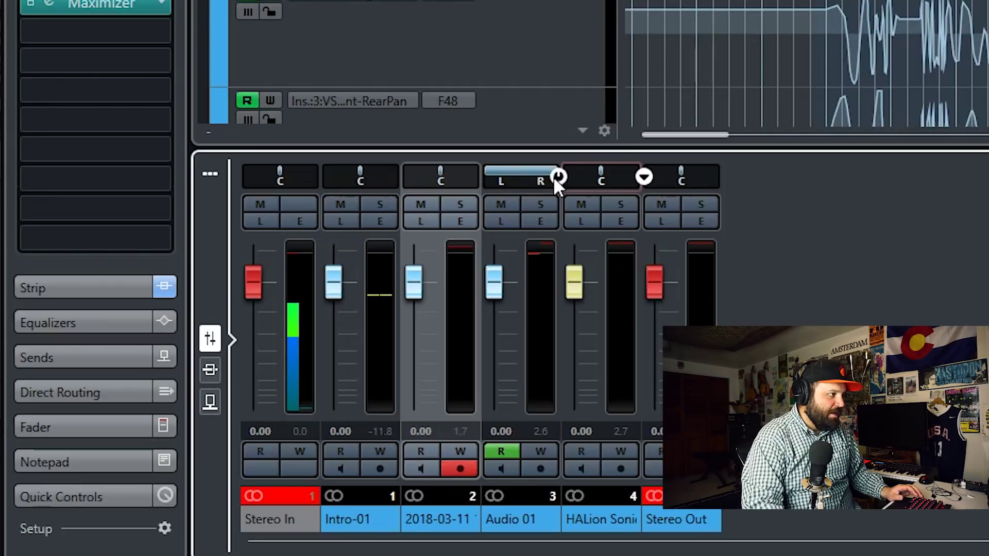
{"action": "left_click", "coordinate": [564, 177]}
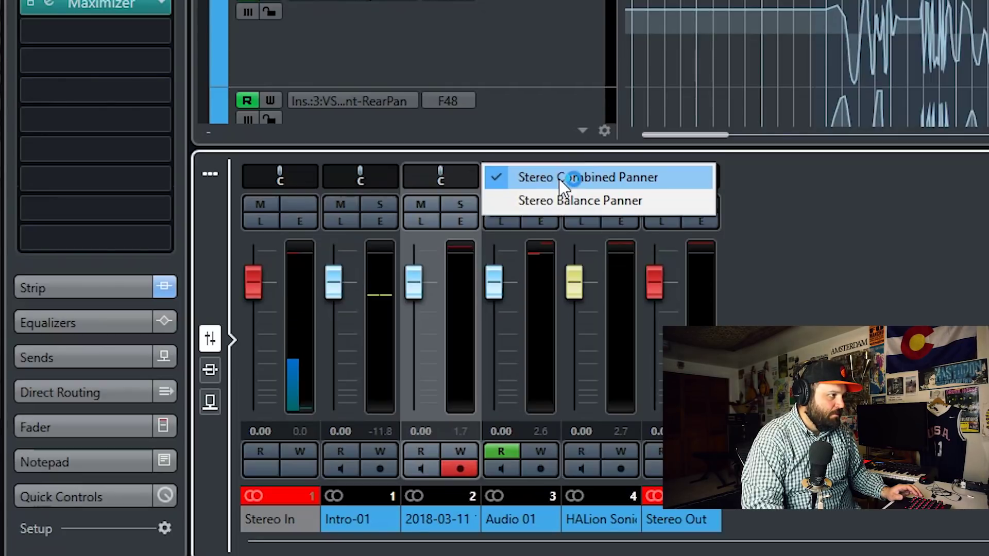
{"action": "left_click", "coordinate": [567, 203]}
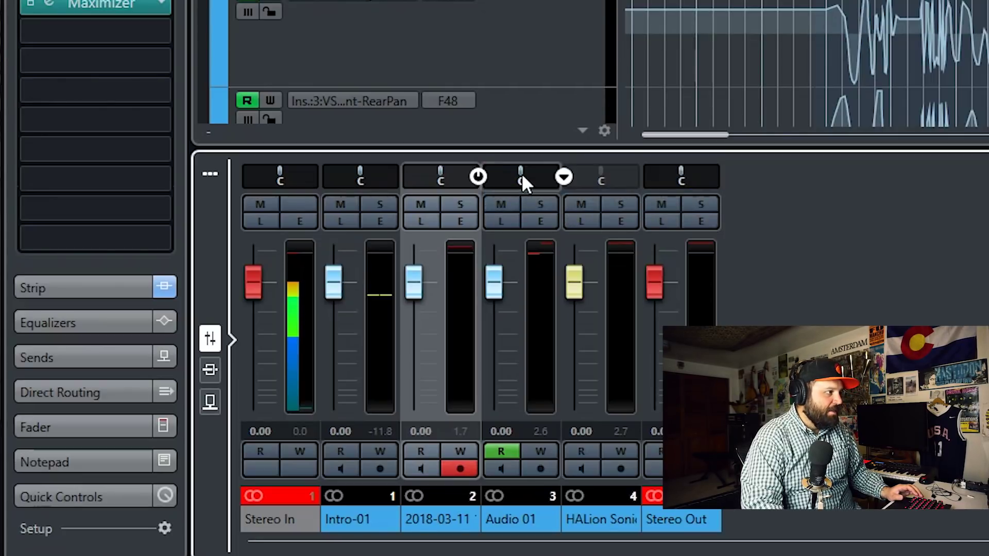
{"action": "left_click_drag", "start_coordinate": [521, 173], "coordinate": [488, 191]}
Step: Return Audio 01 to the Stereo Combined Panner with its width narrowed to L39–R71
{"action": "left_click", "coordinate": [563, 176]}
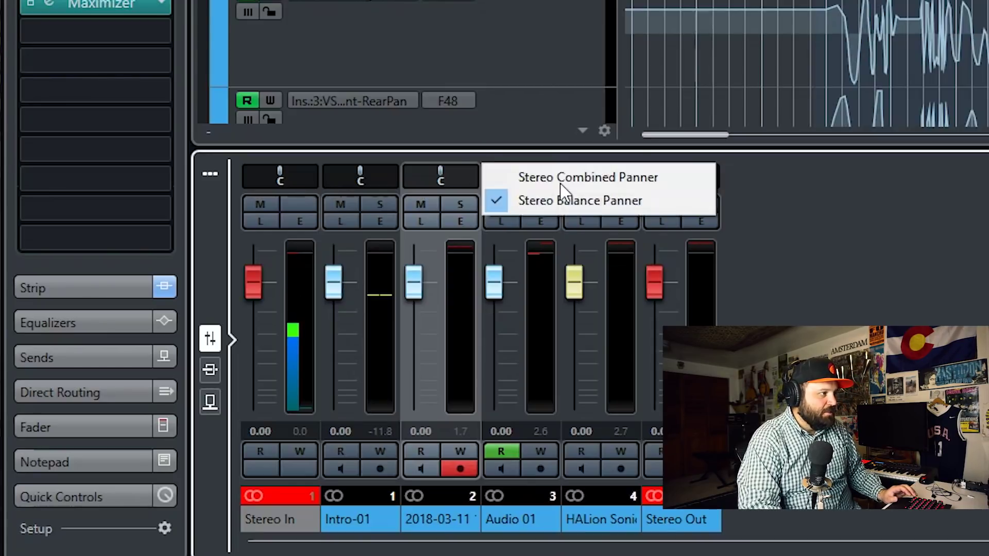
{"action": "left_click", "coordinate": [565, 178]}
{"action": "left_click_drag", "start_coordinate": [489, 173], "coordinate": [526, 282]}
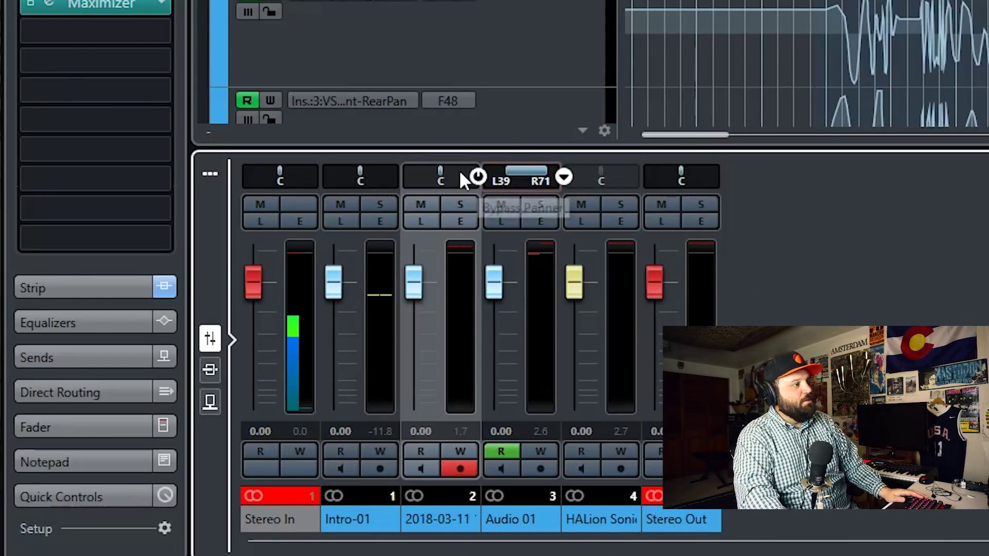
Step: Give the 2018-03-11 track a Stereo Combined Panner spread of L60–R84, then move to Audio 01
{"action": "left_click_drag", "start_coordinate": [459, 175], "coordinate": [407, 175]}
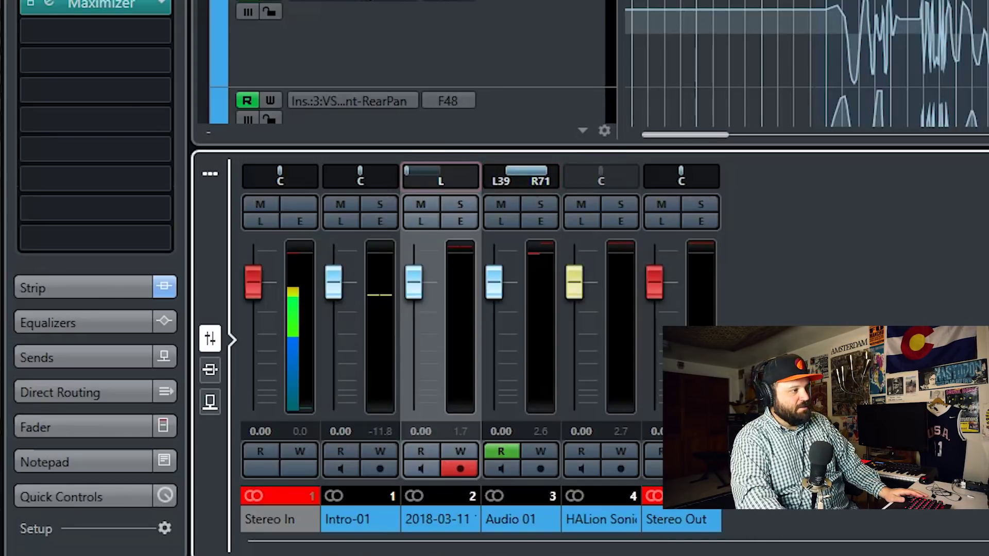
{"action": "left_click", "coordinate": [479, 176]}
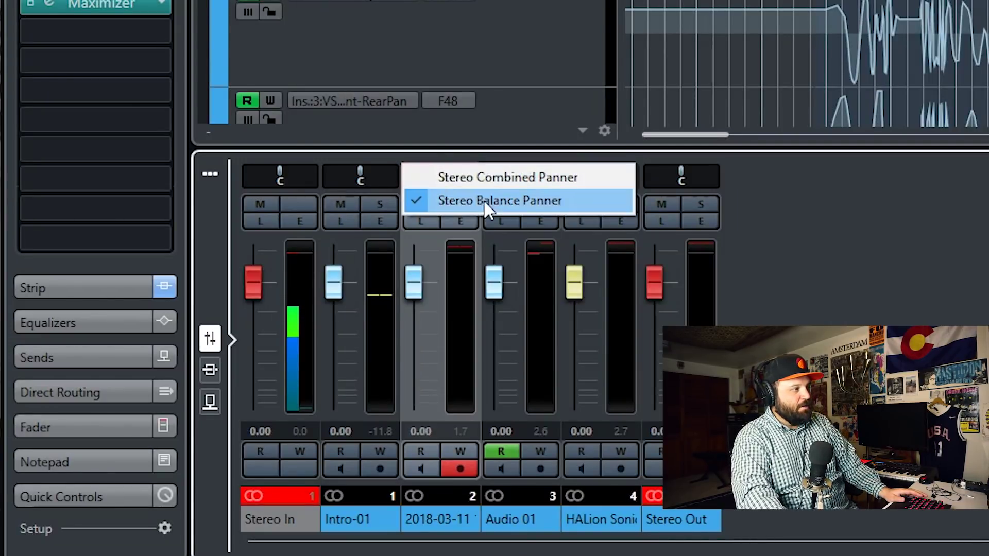
{"action": "left_click", "coordinate": [493, 177]}
{"action": "left_click_drag", "start_coordinate": [428, 175], "coordinate": [431, 257]}
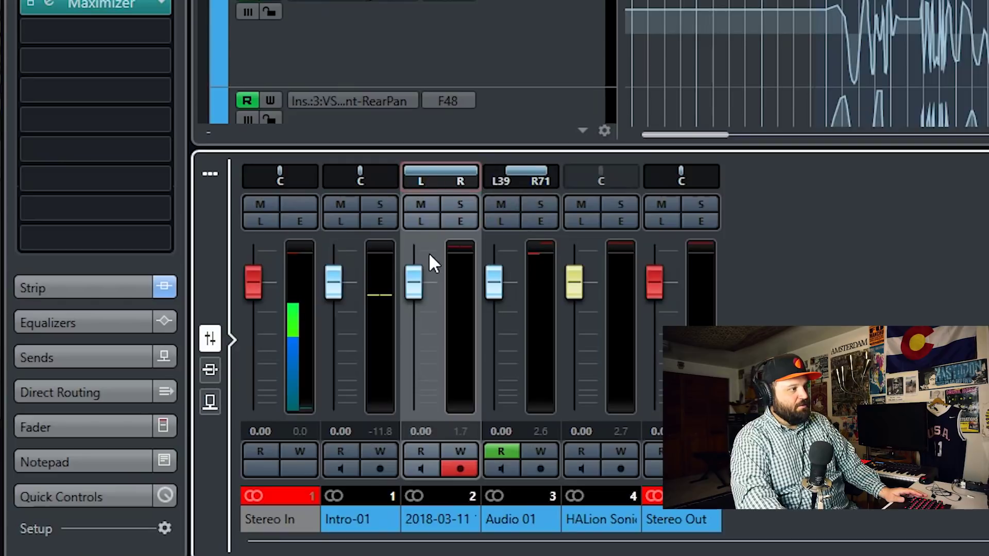
{"action": "left_click_drag", "start_coordinate": [450, 169], "coordinate": [473, 175]}
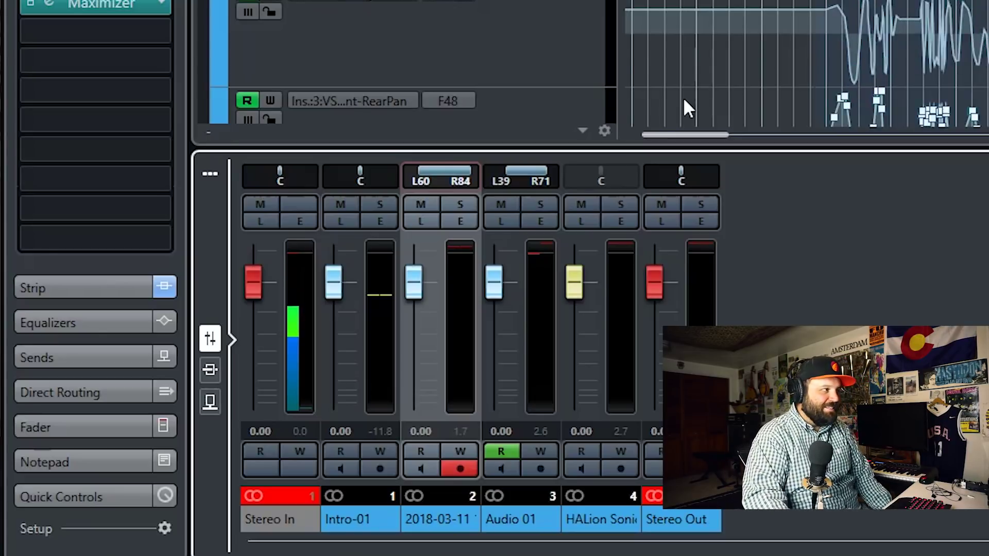
{"action": "key", "text": "Down"}
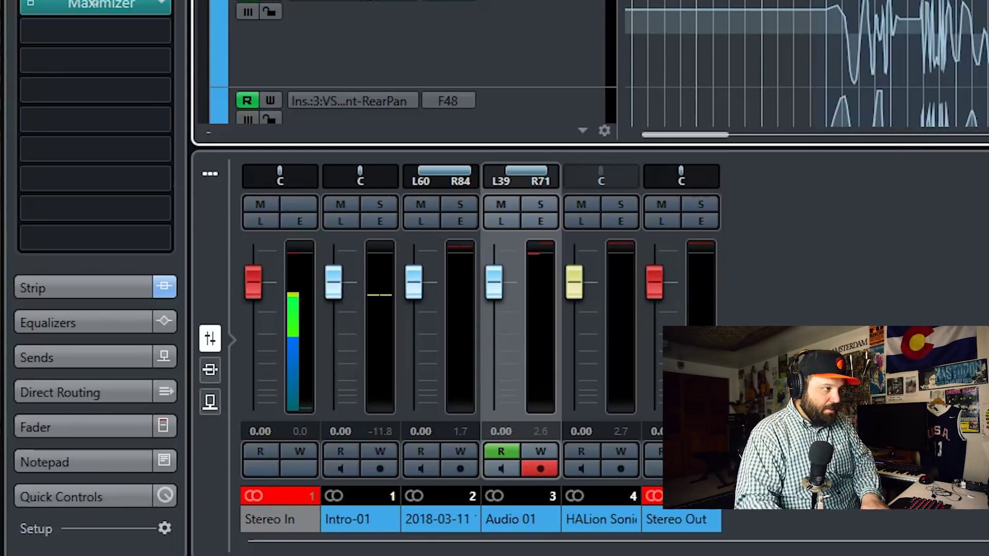
Step: Start playback, open Audio 01's VST MultiPanner insert, and return its mixer panner to centre
{"action": "key", "text": "space"}
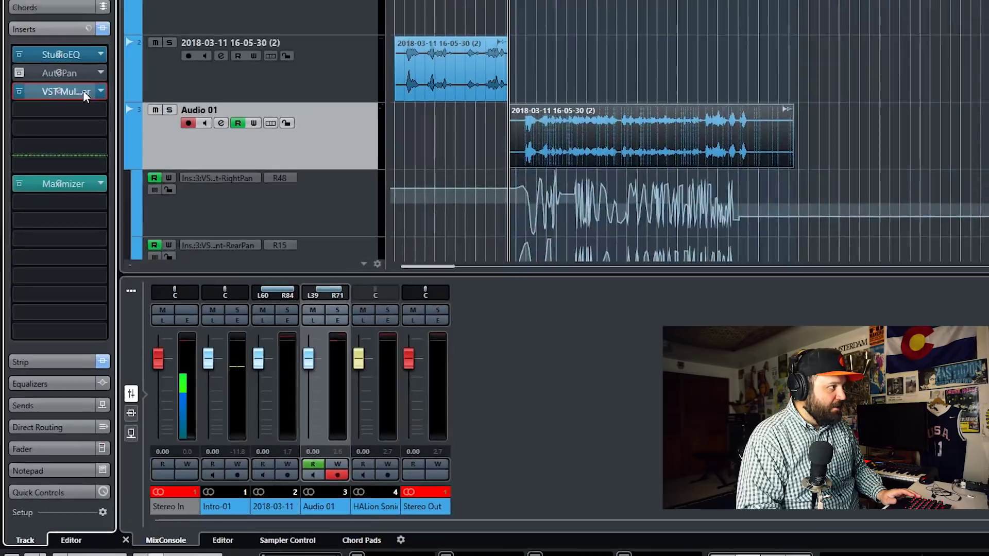
{"action": "left_click", "coordinate": [65, 178]}
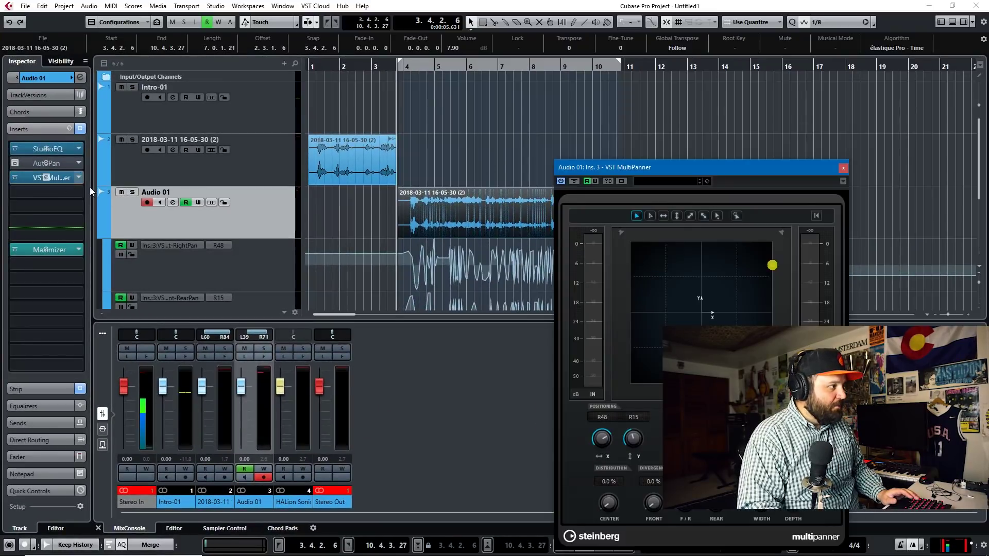
{"action": "left_click", "coordinate": [424, 214]}
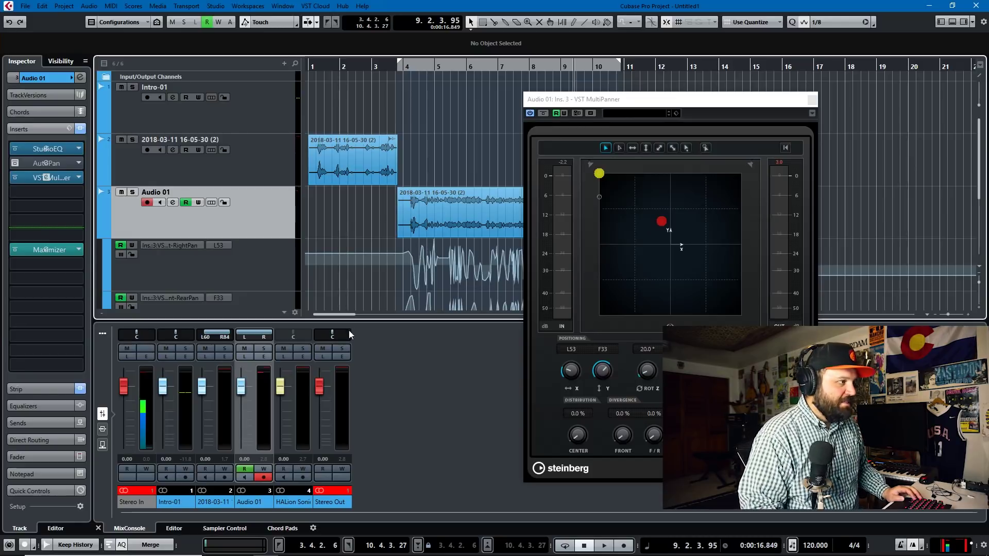
{"action": "right_click", "coordinate": [274, 336]}
{"action": "left_click", "coordinate": [256, 333]}
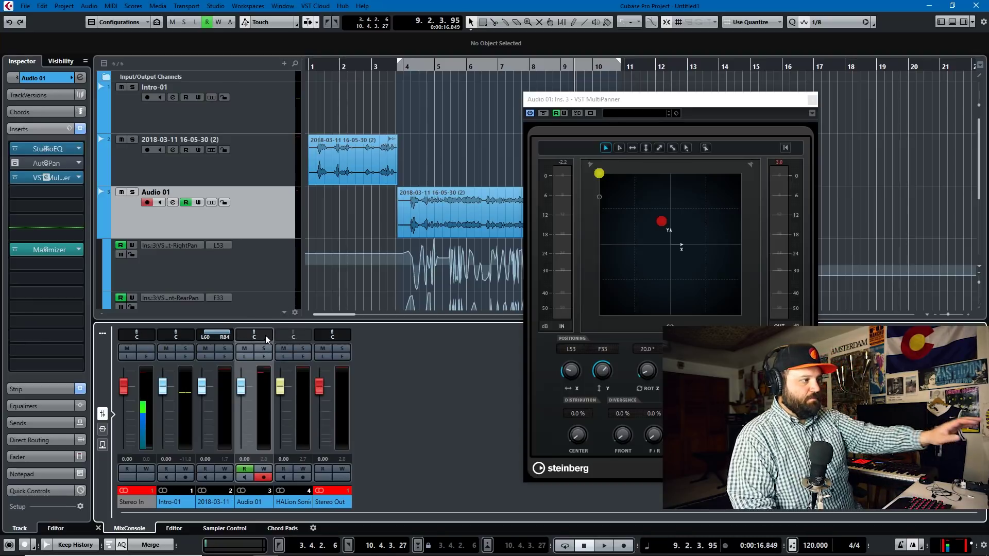
{"action": "left_click", "coordinate": [500, 224]}
{"action": "left_click", "coordinate": [439, 181]}
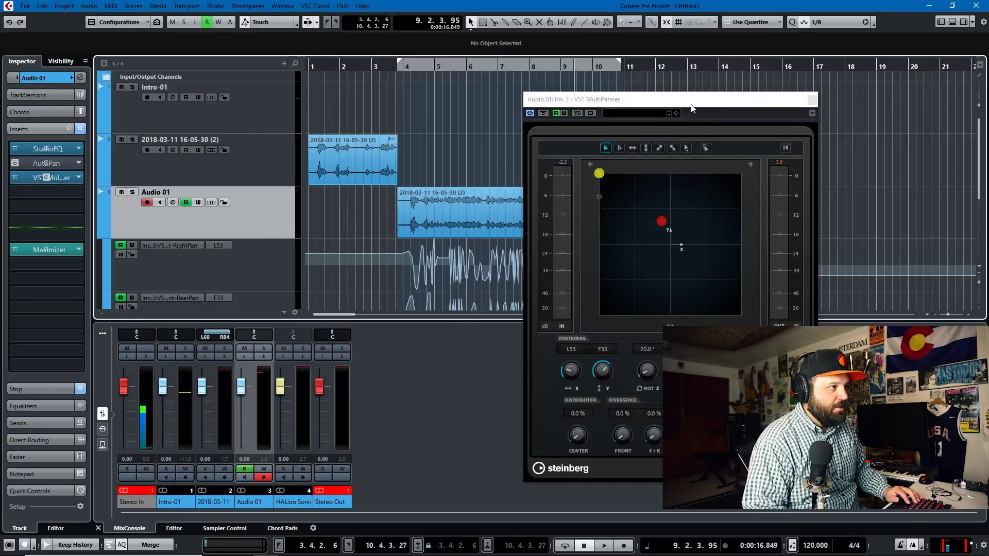
Step: Move the MultiPanner editor left and play back the pan automation once
{"action": "left_click_drag", "start_coordinate": [665, 104], "coordinate": [585, 125]}
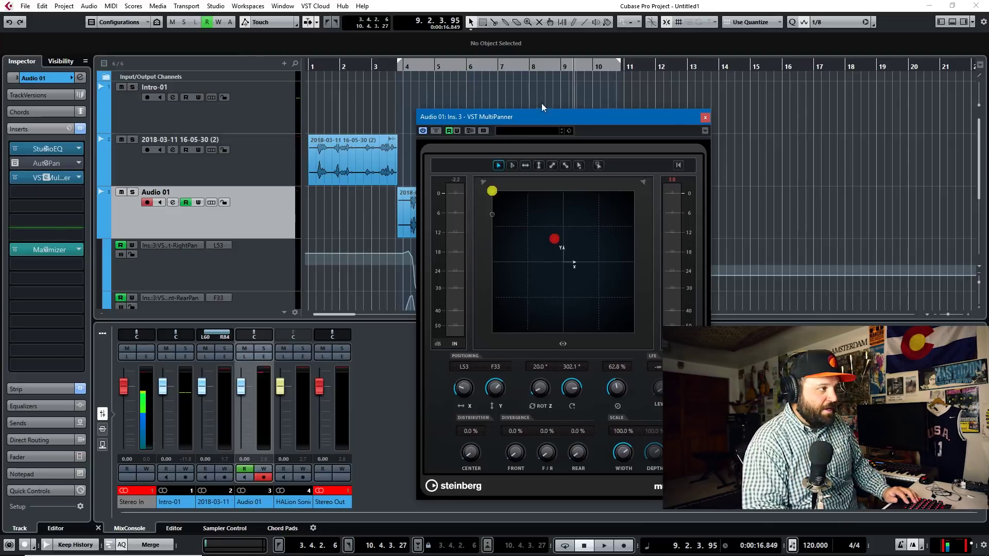
{"action": "left_click", "coordinate": [220, 225]}
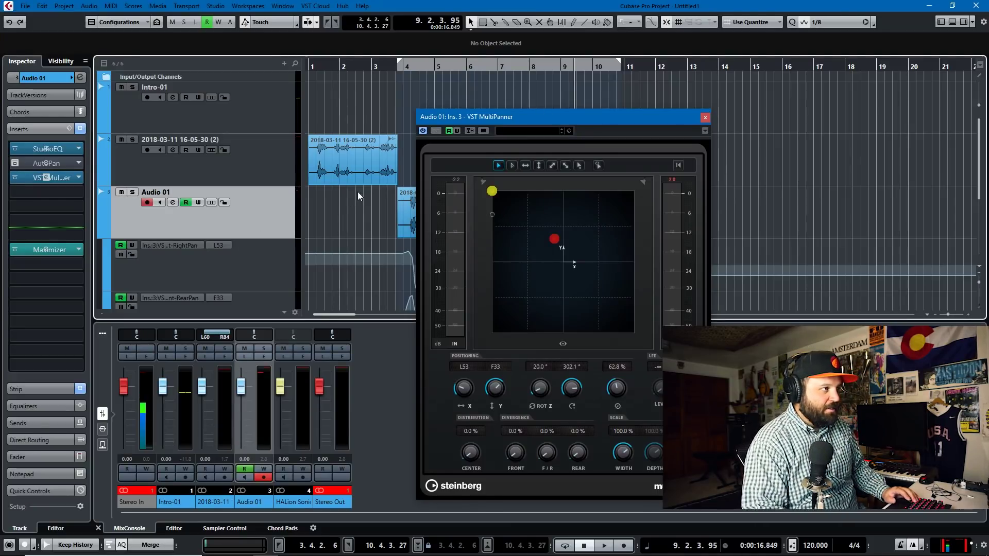
{"action": "key", "text": "space"}
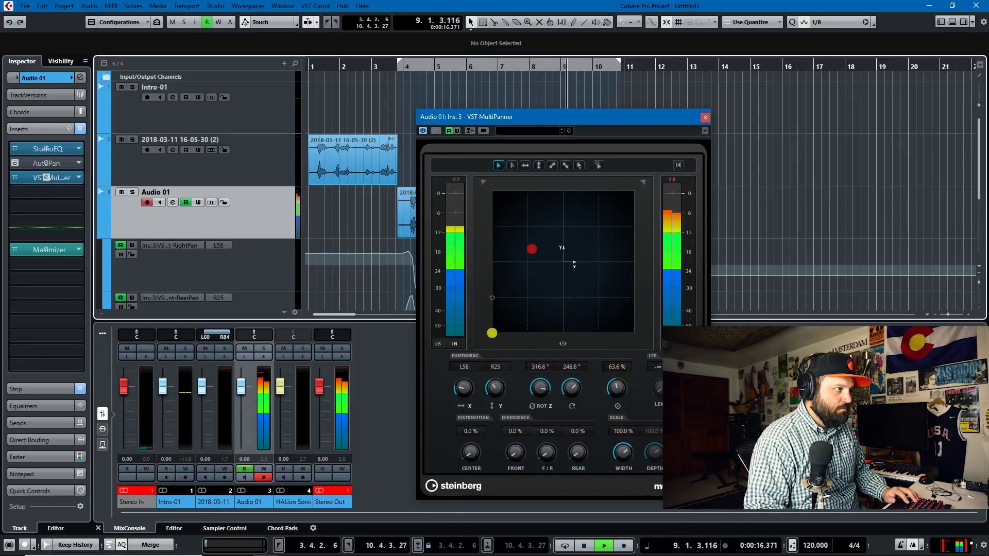
{"action": "key", "text": "space"}
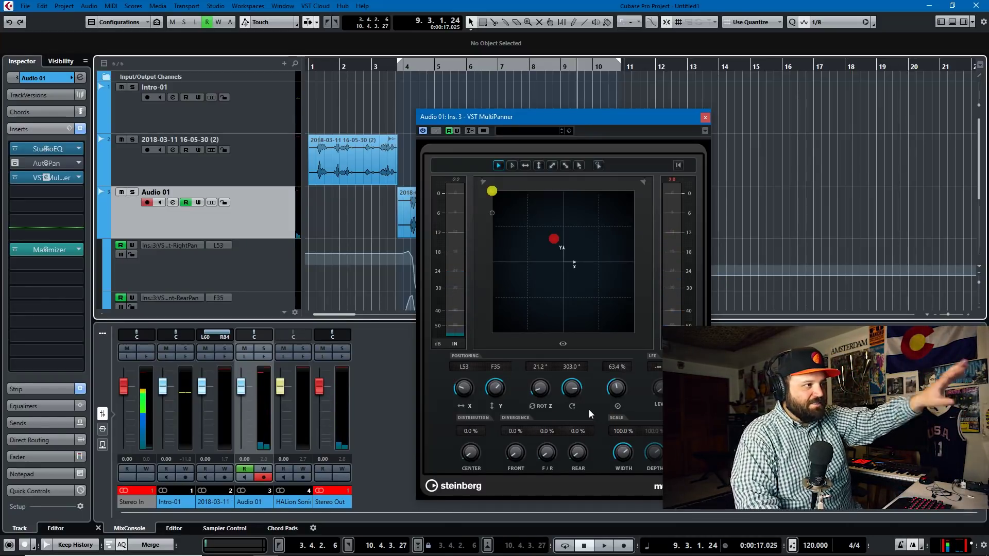
Step: Lower the pan Y position slightly and turn front, front/rear and rear divergence to 100%
{"action": "left_click_drag", "start_coordinate": [489, 394], "coordinate": [515, 387]}
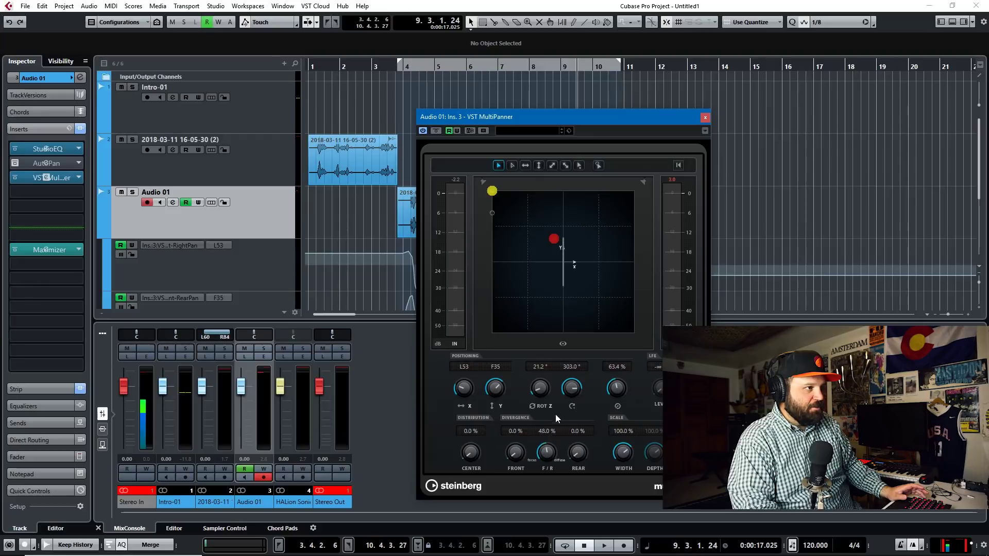
{"action": "left_click_drag", "start_coordinate": [547, 453], "coordinate": [580, 399]}
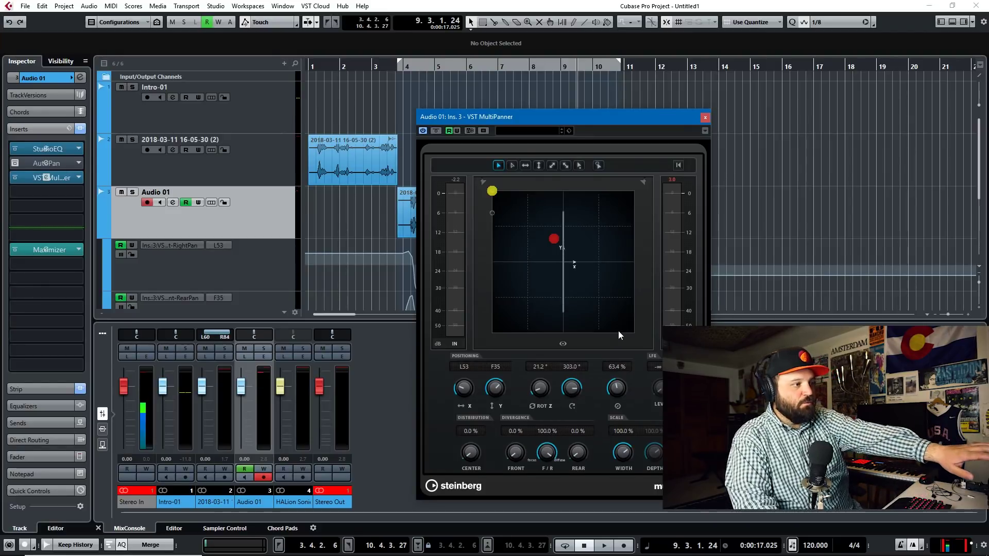
{"action": "left_click_drag", "start_coordinate": [515, 453], "coordinate": [536, 399]}
{"action": "left_click_drag", "start_coordinate": [581, 461], "coordinate": [618, 367]}
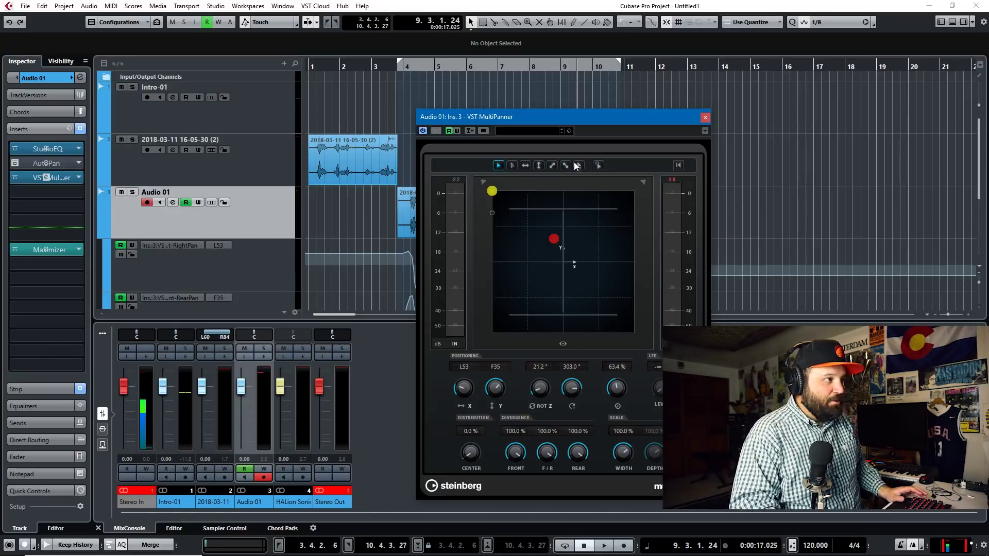
Step: Play Audio 01's event from its start to hear the panning, then close the MultiPanner editor
{"action": "left_click_drag", "start_coordinate": [594, 120], "coordinate": [884, 157]}
{"action": "scroll", "coordinate": [648, 215], "scroll_direction": "down", "scroll_amount": 4}
{"action": "scroll", "coordinate": [647, 213], "scroll_direction": "up", "scroll_amount": 3}
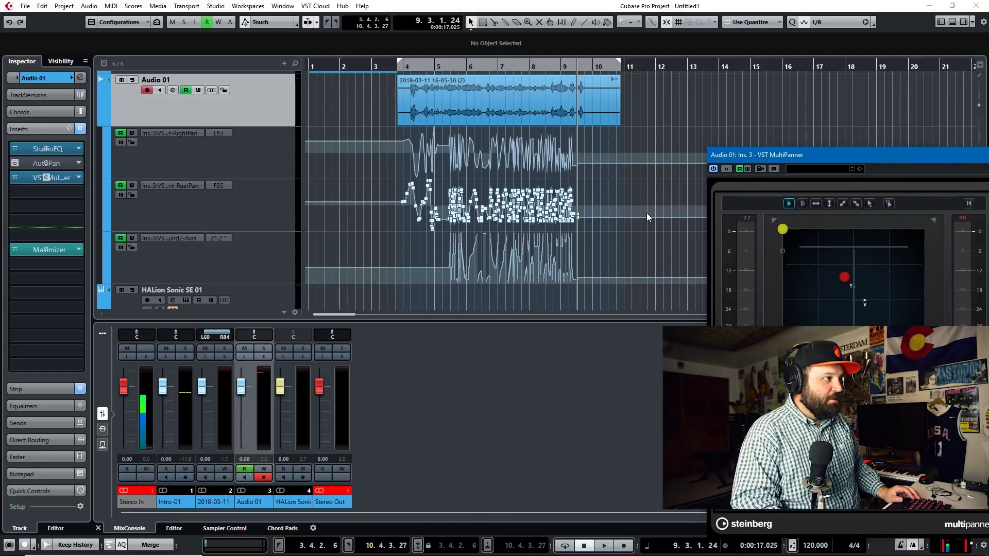
{"action": "left_click", "coordinate": [469, 162]}
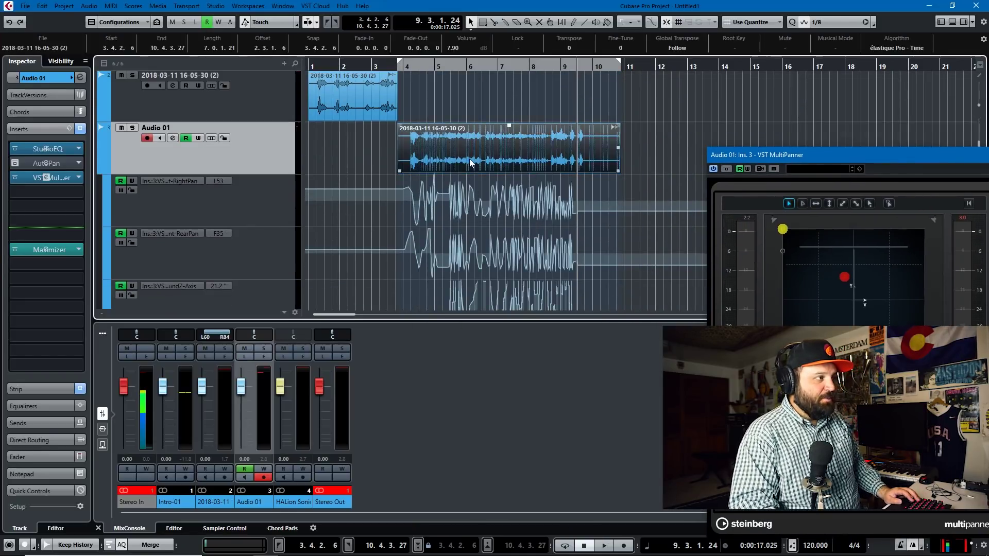
{"action": "key", "text": "l"}
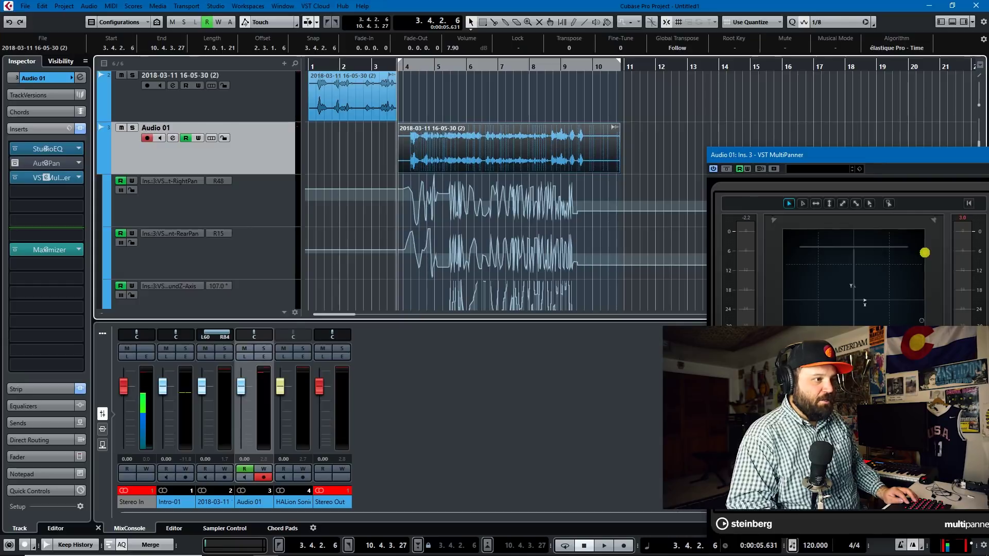
{"action": "key", "text": "space"}
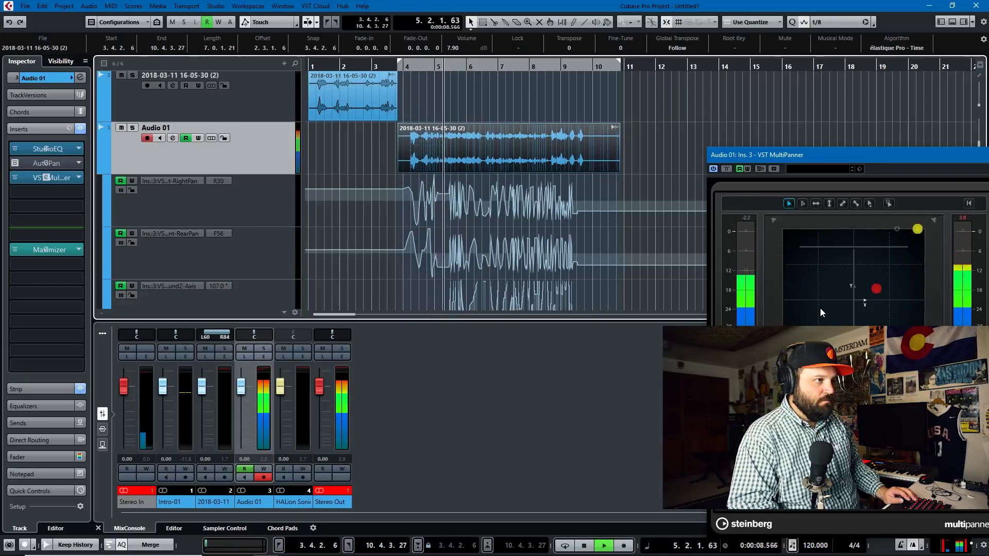
{"action": "key", "text": "space"}
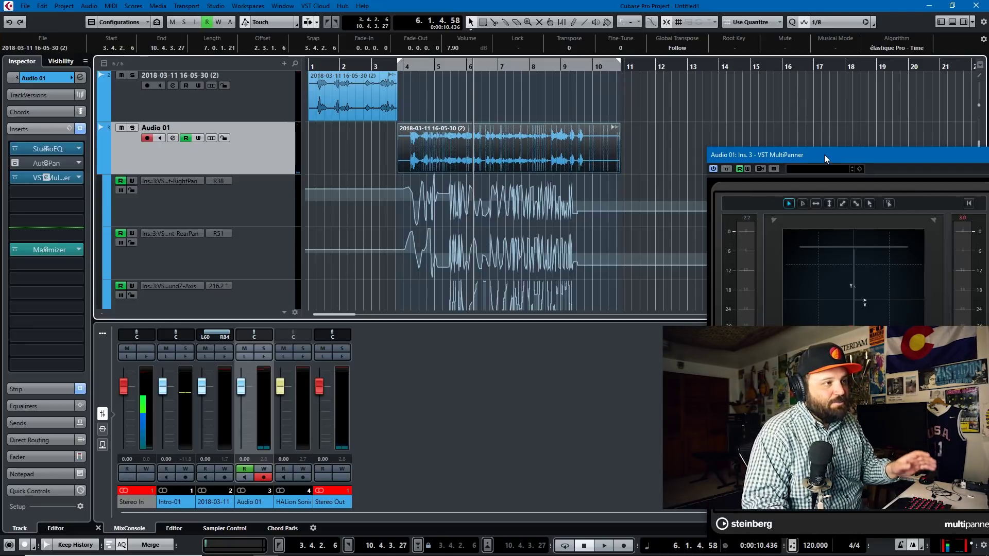
{"action": "left_click_drag", "start_coordinate": [823, 155], "coordinate": [653, 91]}
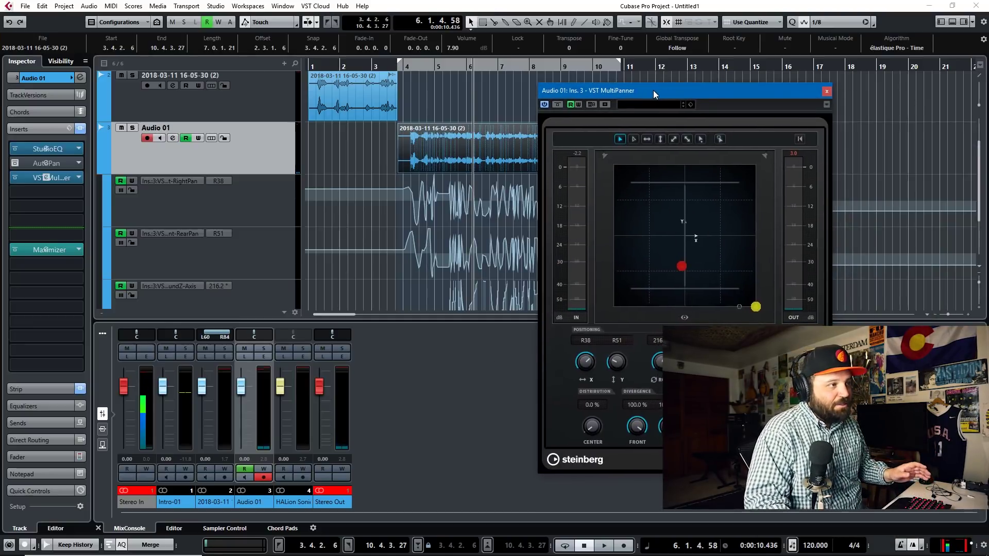
{"action": "left_click", "coordinate": [826, 92]}
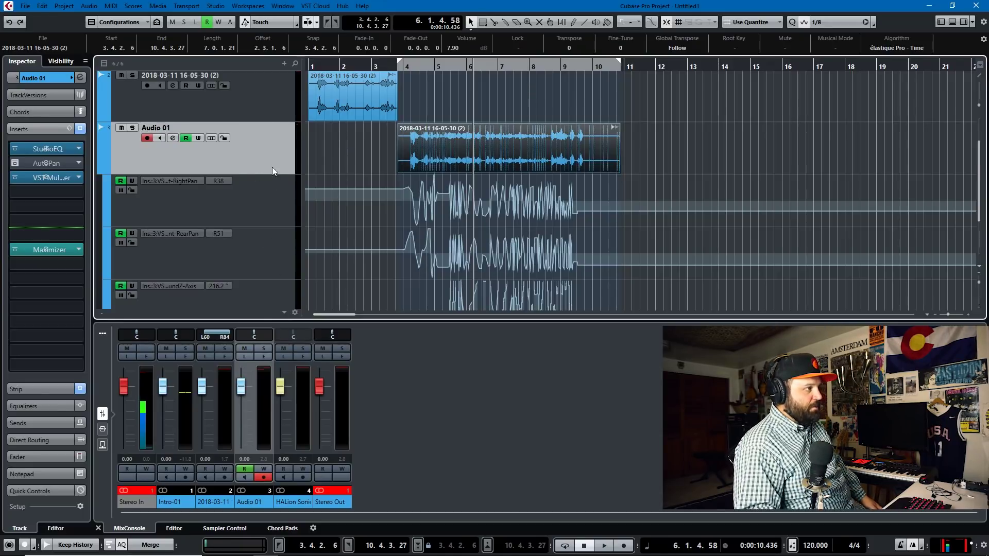
Step: Set HALion Sonic SE 01's AutoPan to a triangle shape, 100% width, unsynced rate near 3 Hz
{"action": "scroll", "coordinate": [272, 167], "scroll_direction": "down", "scroll_amount": 2}
{"action": "left_click", "coordinate": [258, 268]}
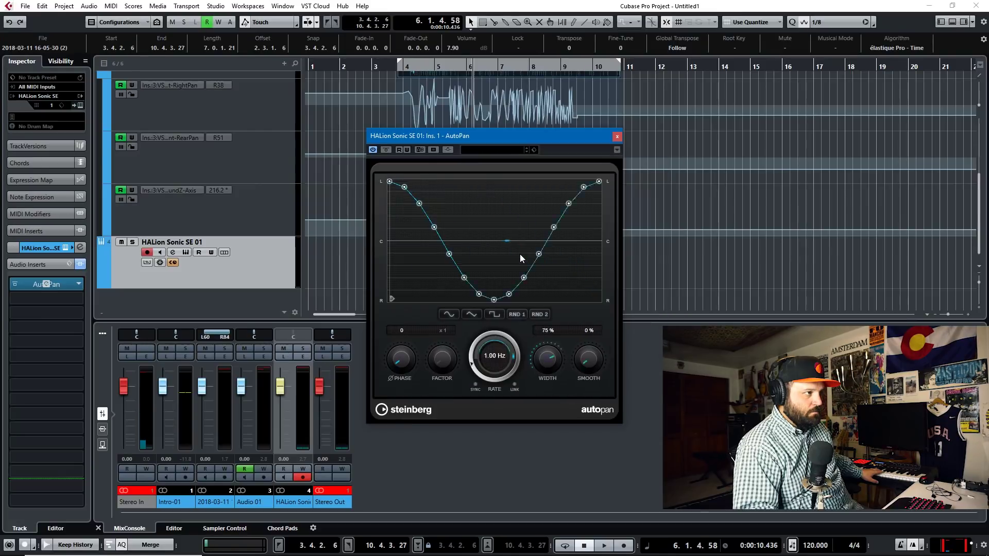
{"action": "left_click", "coordinate": [472, 313]}
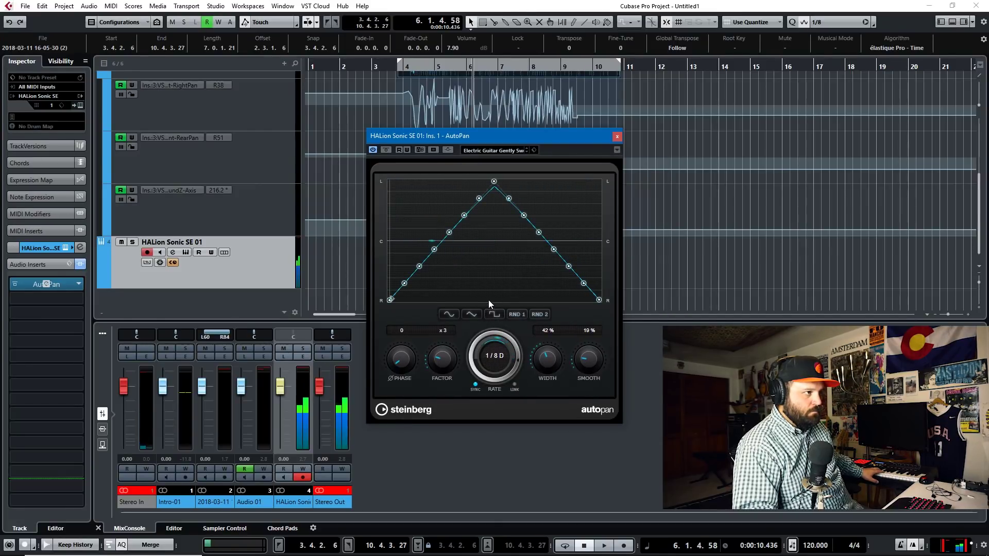
{"action": "scroll", "coordinate": [507, 381], "scroll_direction": "up", "scroll_amount": 1}
{"action": "left_click_drag", "start_coordinate": [555, 360], "coordinate": [613, 277]}
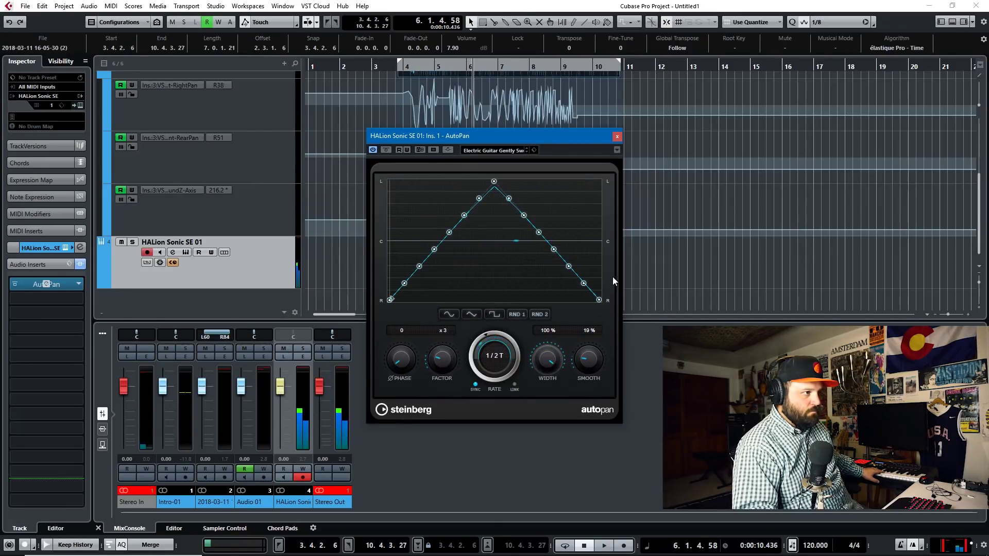
{"action": "left_click", "coordinate": [475, 385]}
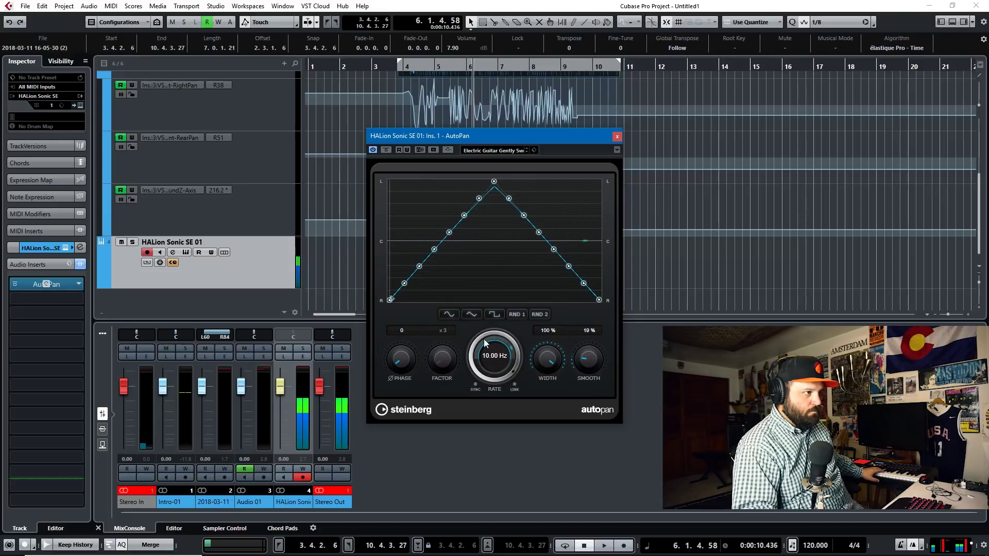
{"action": "left_click_drag", "start_coordinate": [487, 338], "coordinate": [483, 382]}
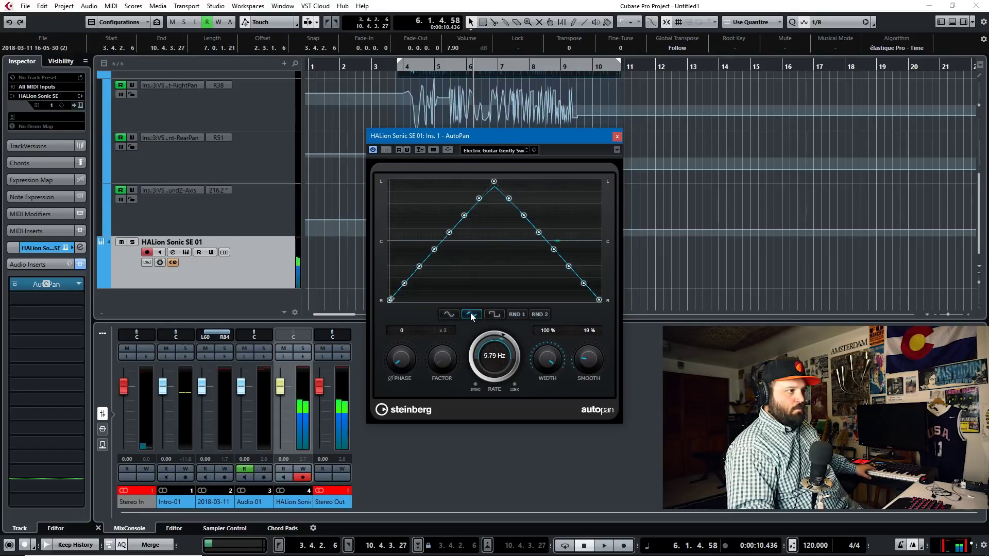
Step: Switch the AutoPan curve back to sine and narrow its width to 51%
{"action": "left_click", "coordinate": [451, 312]}
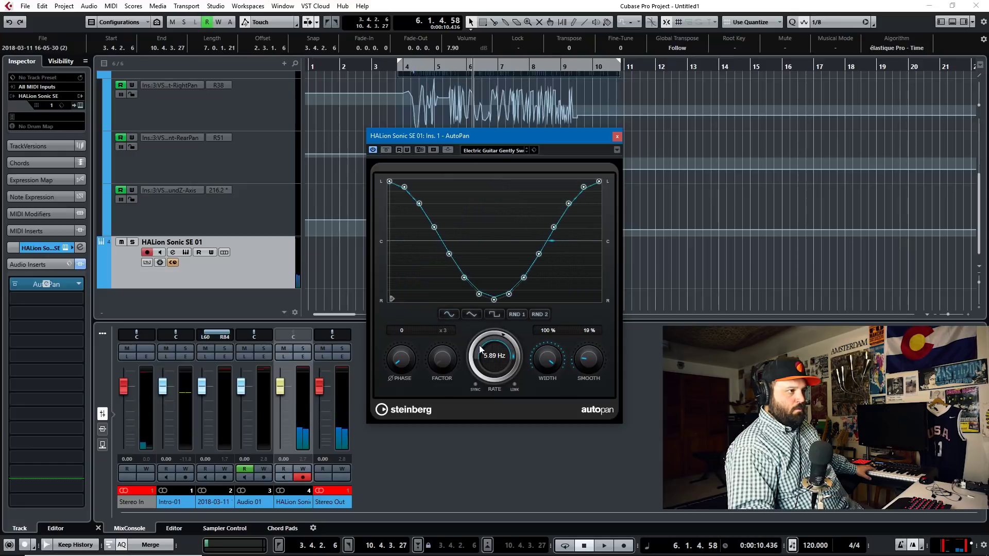
{"action": "scroll", "coordinate": [477, 337], "scroll_direction": "up", "scroll_amount": 2}
{"action": "scroll", "coordinate": [477, 338], "scroll_direction": "down", "scroll_amount": 2}
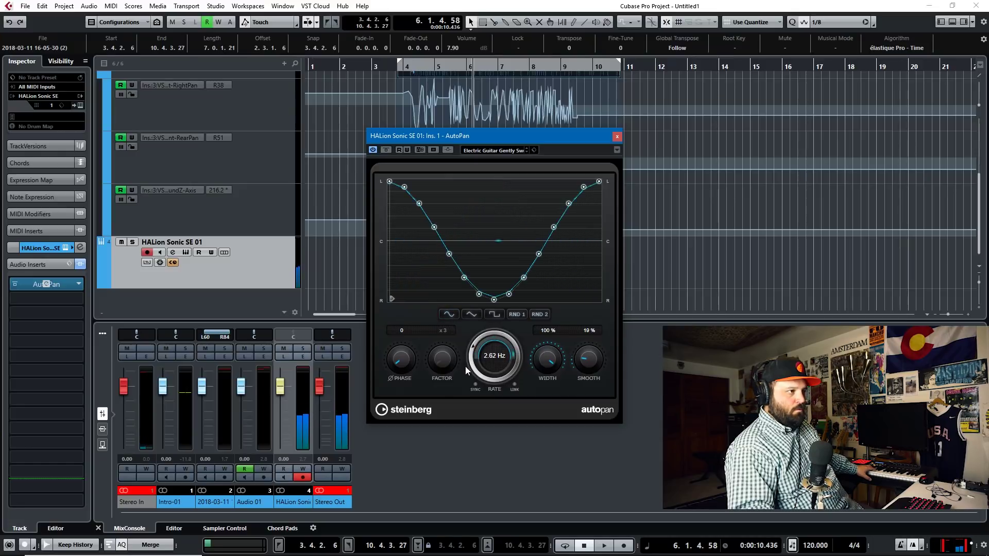
{"action": "scroll", "coordinate": [477, 331], "scroll_direction": "up", "scroll_amount": 1}
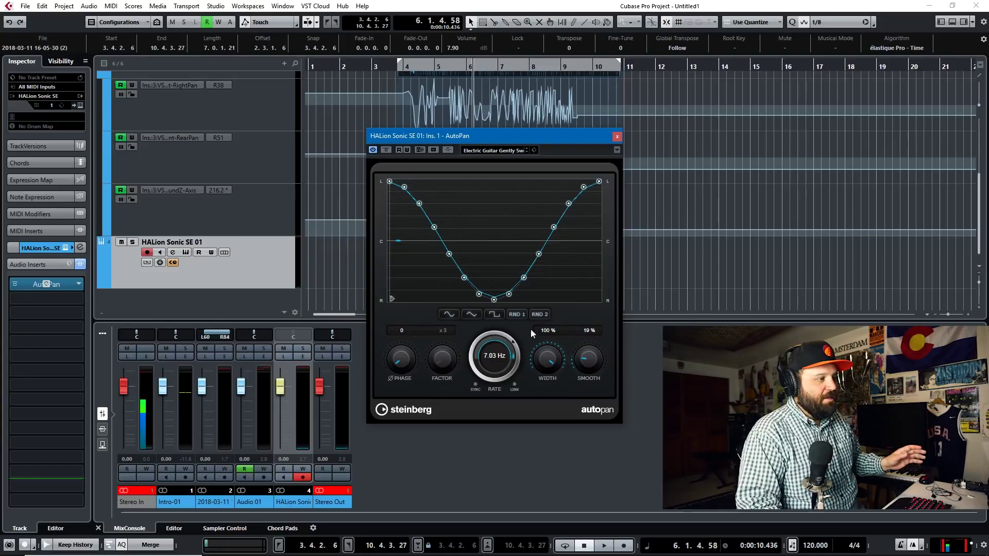
{"action": "left_click_drag", "start_coordinate": [549, 399], "coordinate": [568, 394]}
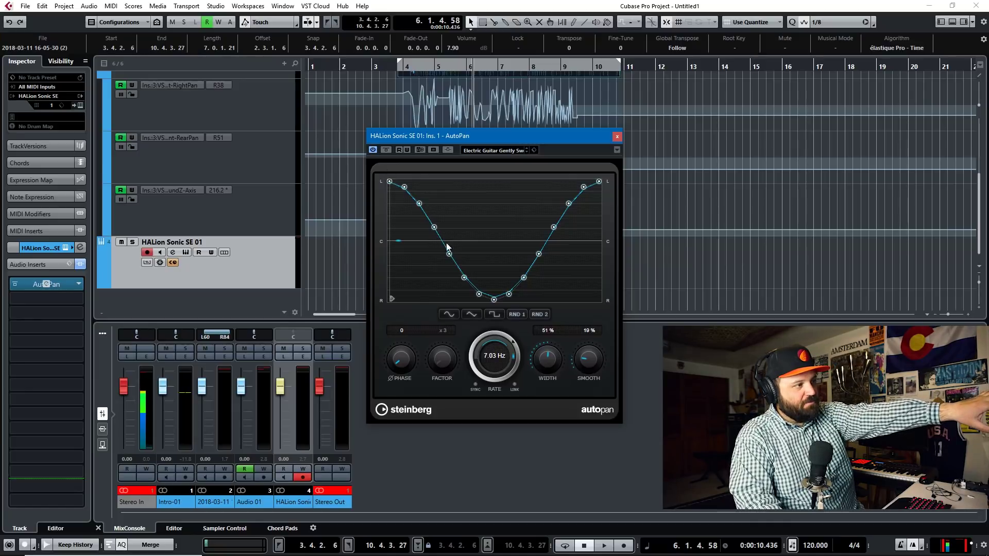
Step: Try triangle and square AutoPan shapes, varying the rate, narrowing width to 34%, raising smoothing
{"action": "left_click", "coordinate": [471, 314]}
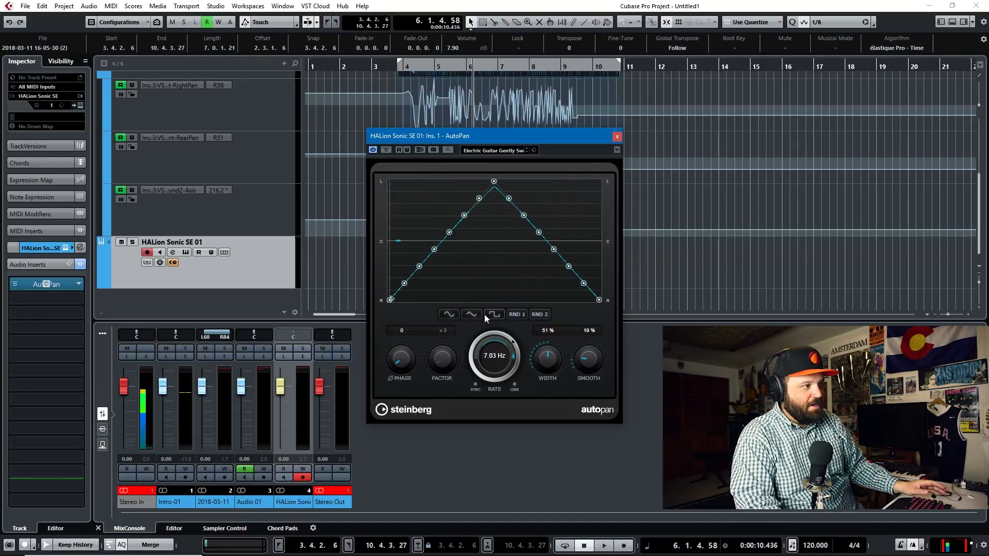
{"action": "left_click", "coordinate": [489, 314]}
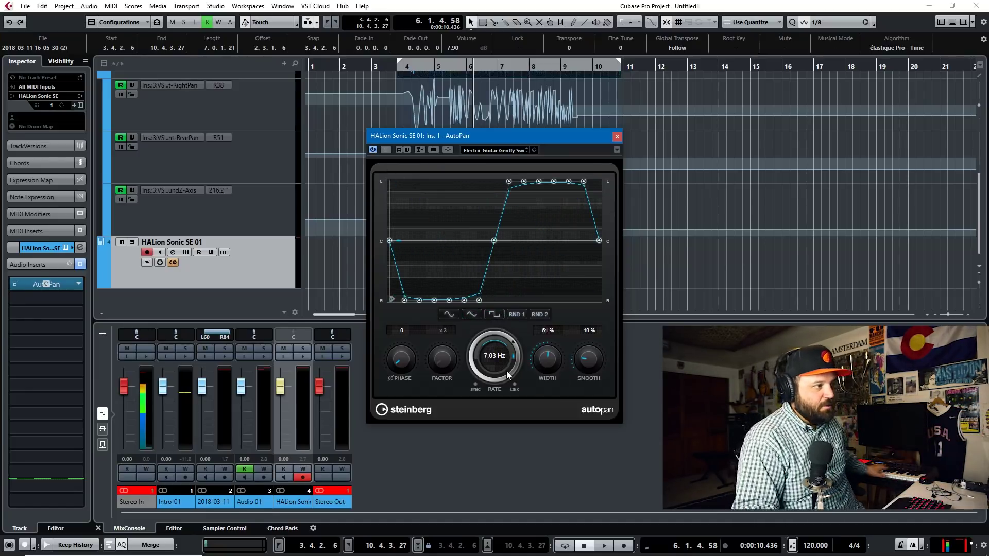
{"action": "left_click_drag", "start_coordinate": [506, 371], "coordinate": [477, 342]}
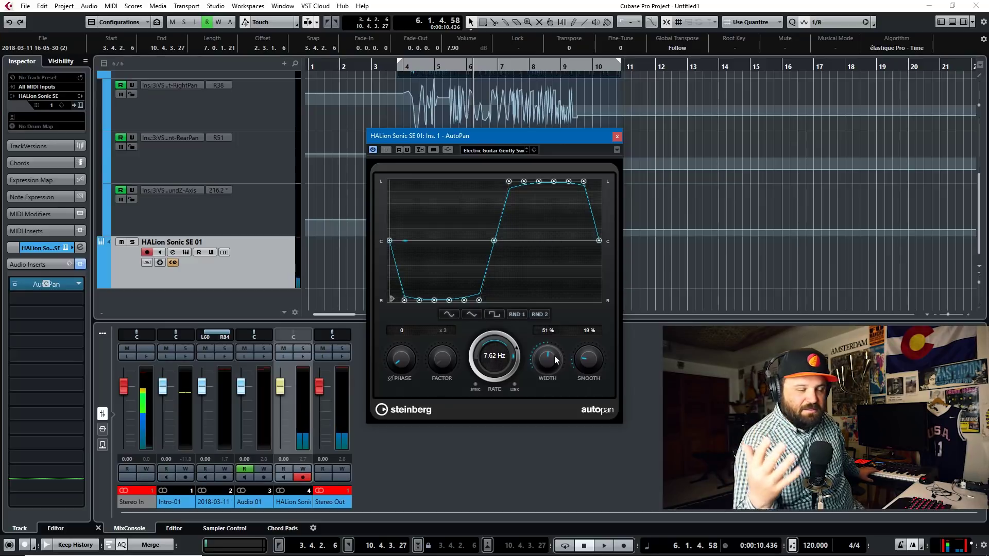
{"action": "left_click_drag", "start_coordinate": [555, 355], "coordinate": [619, 292]}
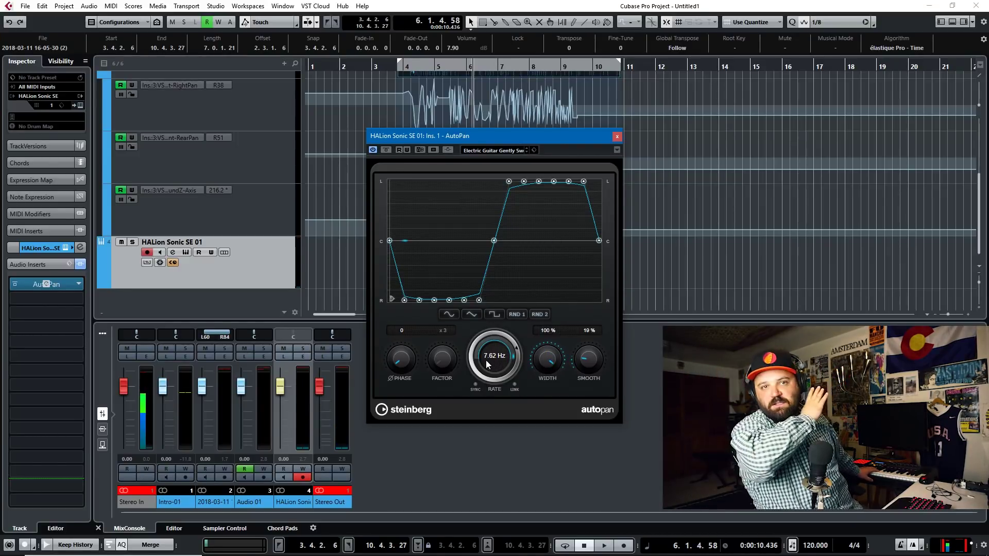
{"action": "mouse_move", "coordinate": [486, 360]}
{"action": "left_mouse_down"}
{"action": "mouse_move", "coordinate": [472, 355]}
{"action": "mouse_move", "coordinate": [475, 345]}
{"action": "left_mouse_up"}
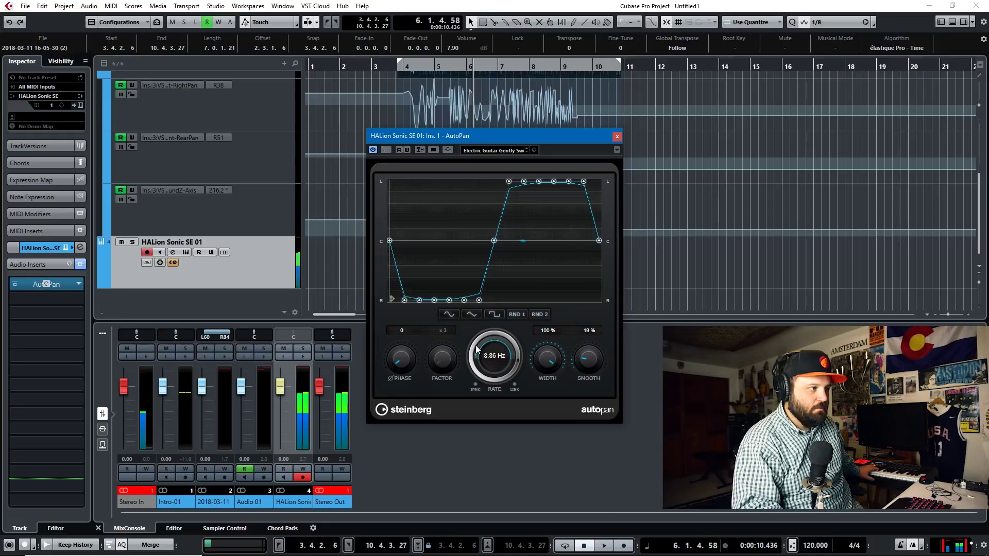
{"action": "left_click_drag", "start_coordinate": [468, 379], "coordinate": [477, 400]}
{"action": "left_click_drag", "start_coordinate": [541, 363], "coordinate": [540, 426]}
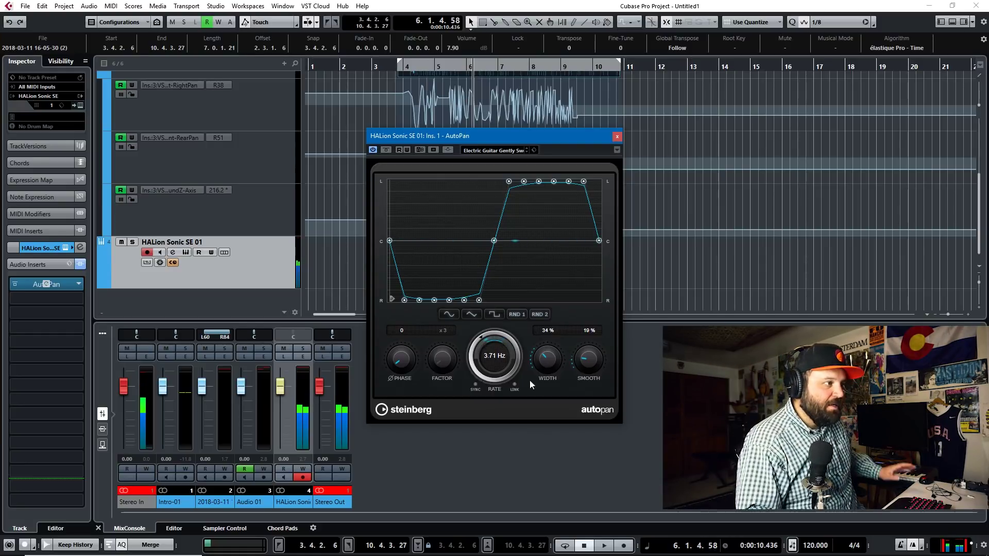
{"action": "left_click_drag", "start_coordinate": [589, 376], "coordinate": [629, 235]}
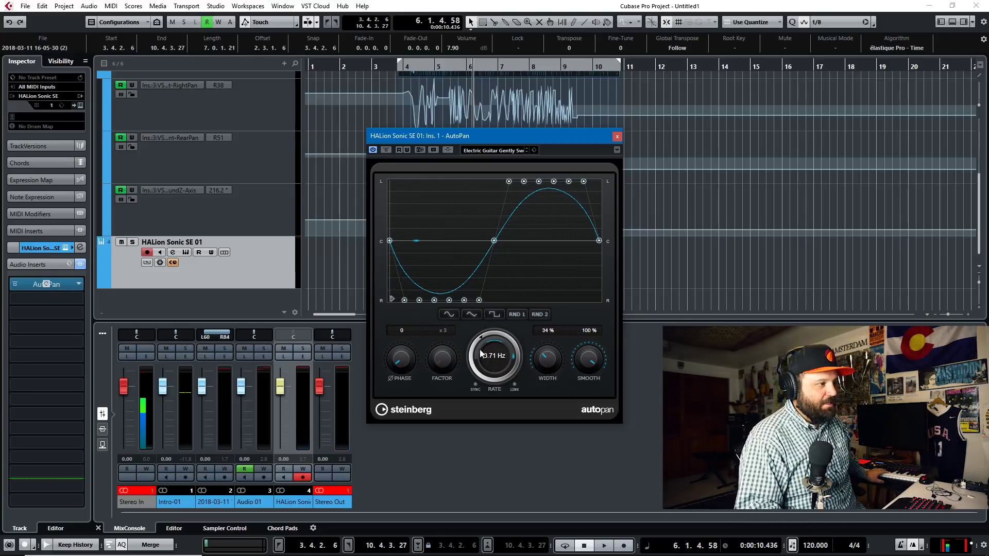
Step: Run AutoPan at 10.00 Hz with width back at 100%, trying the bell then square shape
{"action": "left_click_drag", "start_coordinate": [474, 347], "coordinate": [495, 323]}
{"action": "left_click_drag", "start_coordinate": [528, 353], "coordinate": [582, 275]}
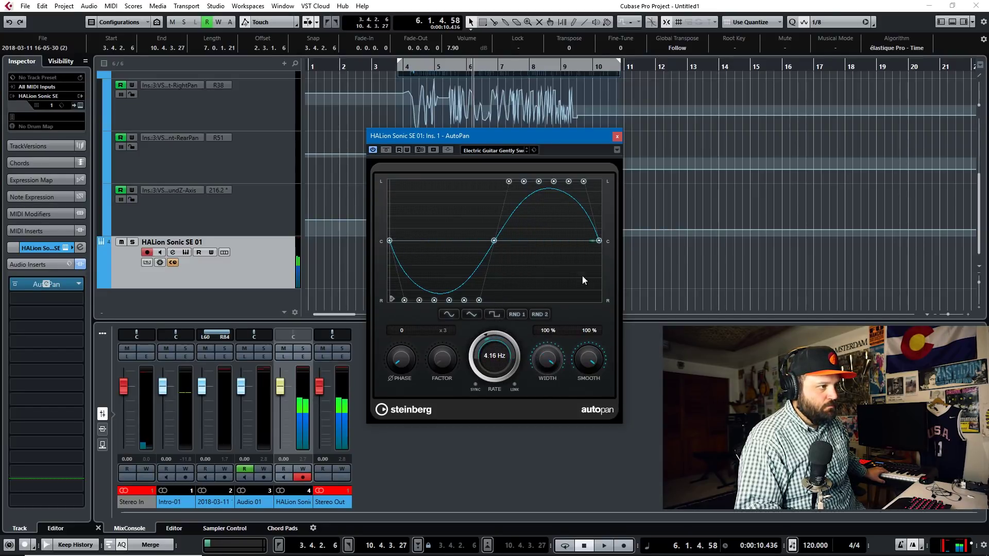
{"action": "left_click_drag", "start_coordinate": [473, 373], "coordinate": [499, 311]}
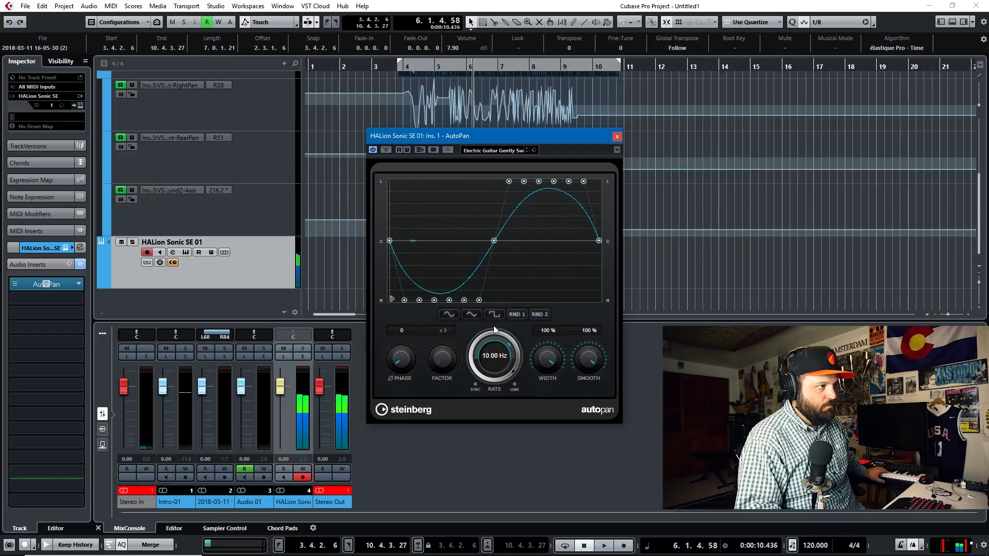
{"action": "left_click", "coordinate": [473, 315]}
{"action": "mouse_move", "coordinate": [480, 363]}
{"action": "left_mouse_down"}
{"action": "mouse_move", "coordinate": [475, 316]}
{"action": "mouse_move", "coordinate": [480, 347]}
{"action": "left_mouse_up"}
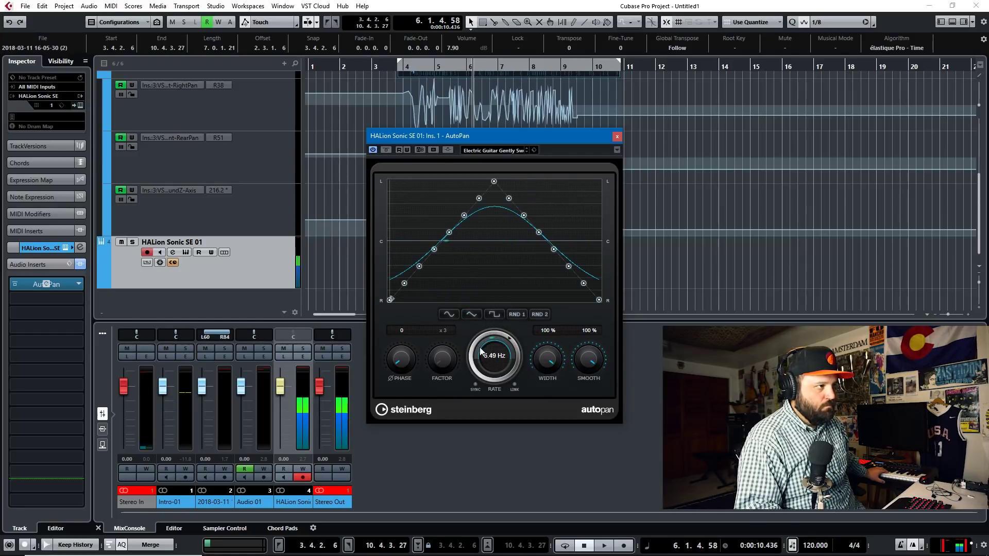
{"action": "left_click_drag", "start_coordinate": [472, 387], "coordinate": [467, 282]}
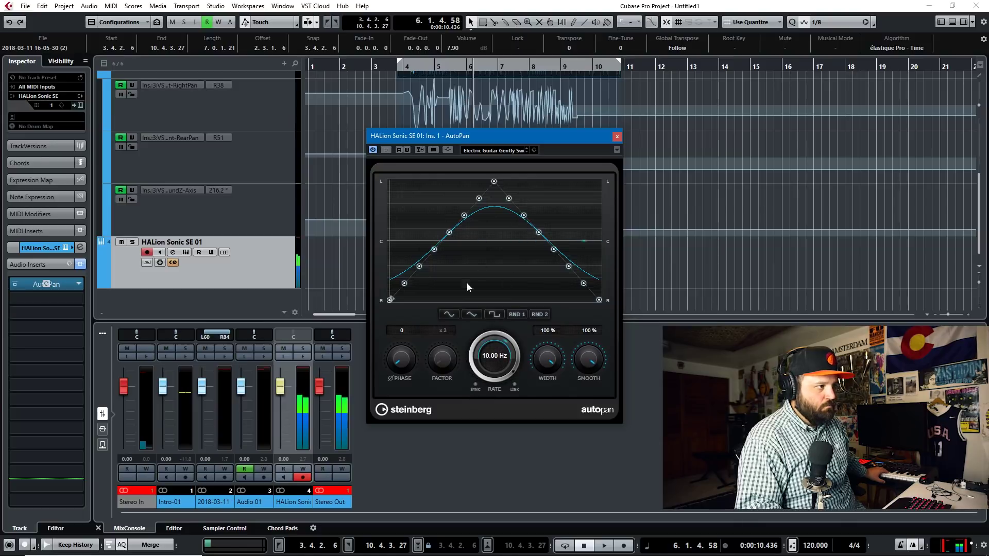
{"action": "left_click", "coordinate": [457, 312]}
Step: Push the AutoPan rate up to its 10.00 Hz maximum
{"action": "left_click_drag", "start_coordinate": [466, 365], "coordinate": [475, 332]}
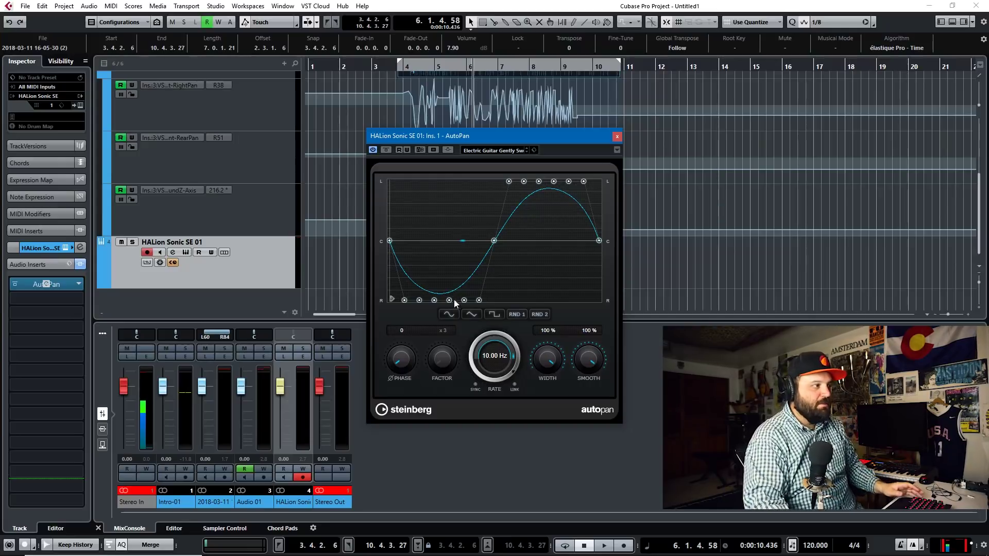
Step: Set the 2018-03-11 channel's combined panner to L25–R92 and select the Audio 01 track
{"action": "left_click", "coordinate": [275, 335]}
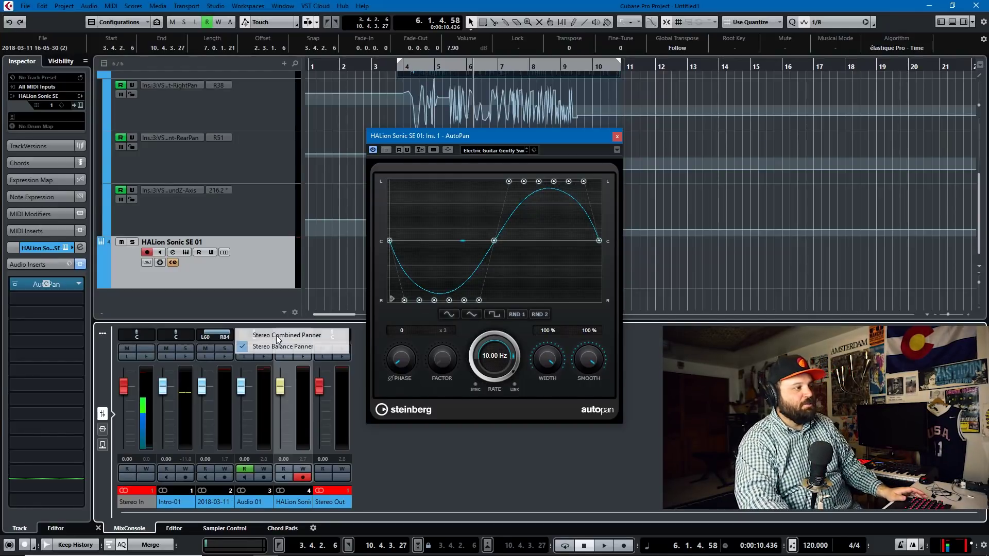
{"action": "left_click", "coordinate": [283, 347]}
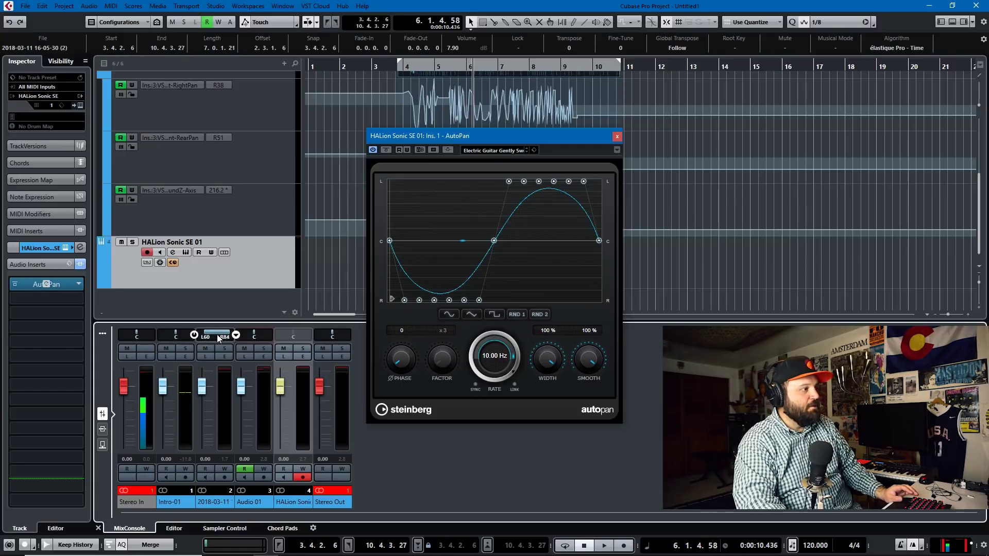
{"action": "mouse_move", "coordinate": [222, 332]}
{"action": "left_mouse_down"}
{"action": "mouse_move", "coordinate": [210, 330]}
{"action": "mouse_move", "coordinate": [222, 320]}
{"action": "left_mouse_up"}
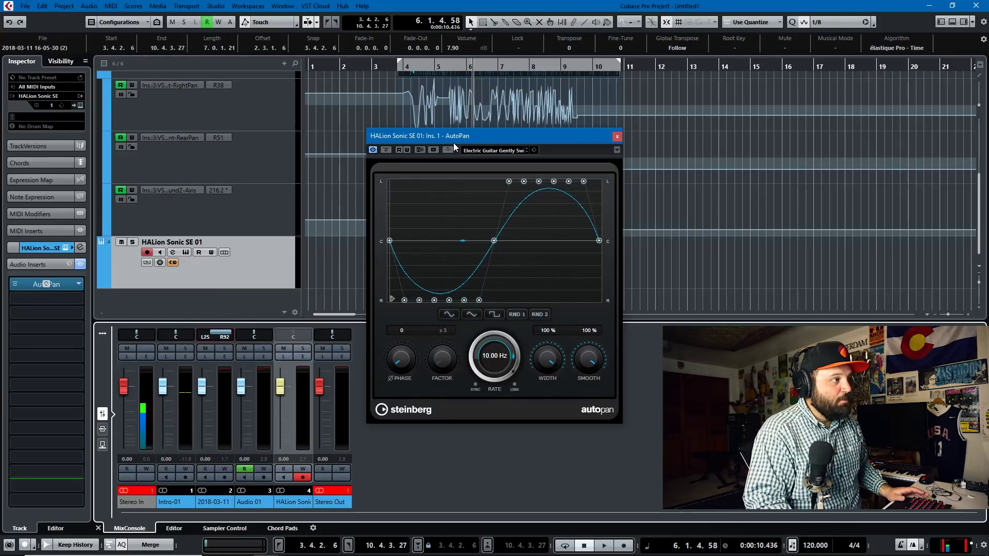
{"action": "left_click", "coordinate": [246, 123]}
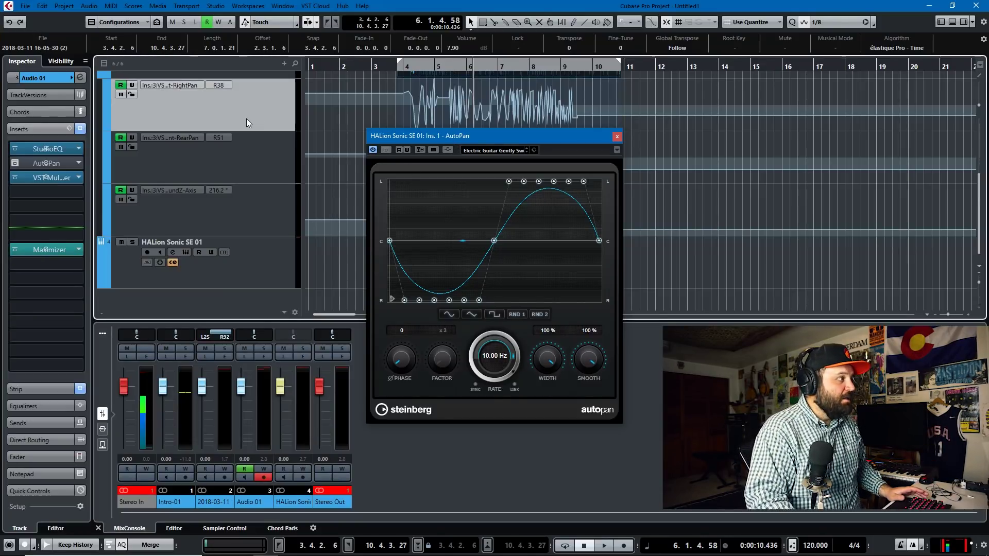
{"action": "left_click", "coordinate": [66, 177]}
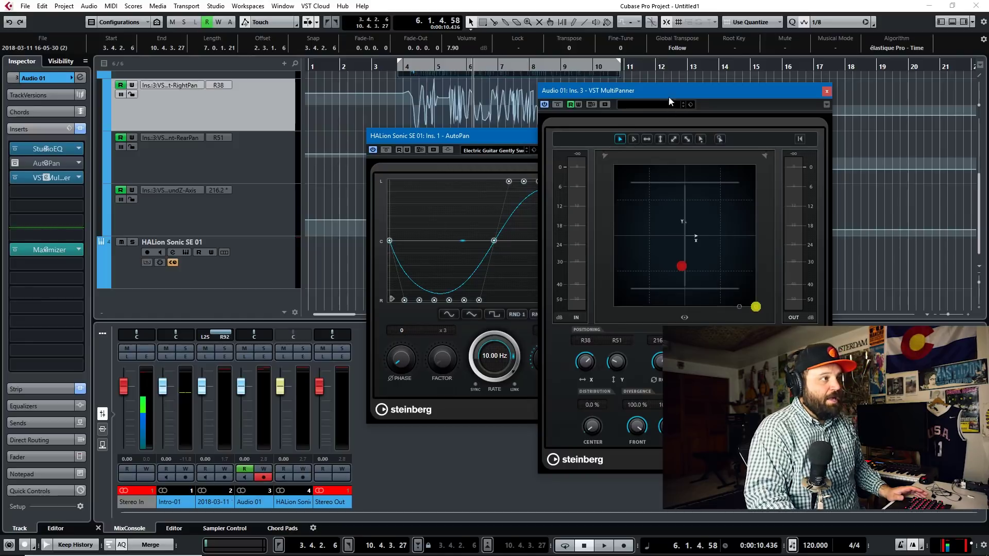
{"action": "left_click_drag", "start_coordinate": [671, 101], "coordinate": [473, 72]}
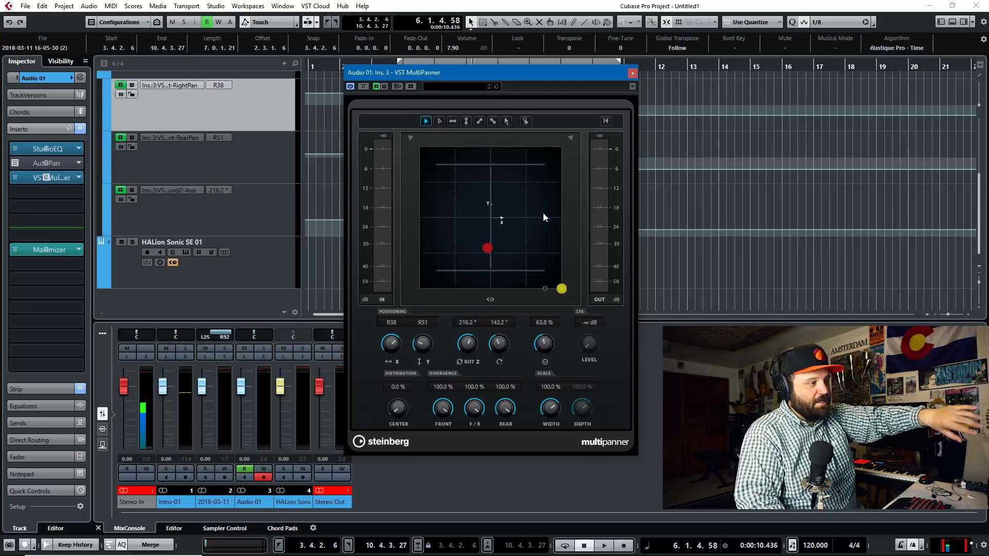
{"action": "left_click", "coordinate": [633, 72]}
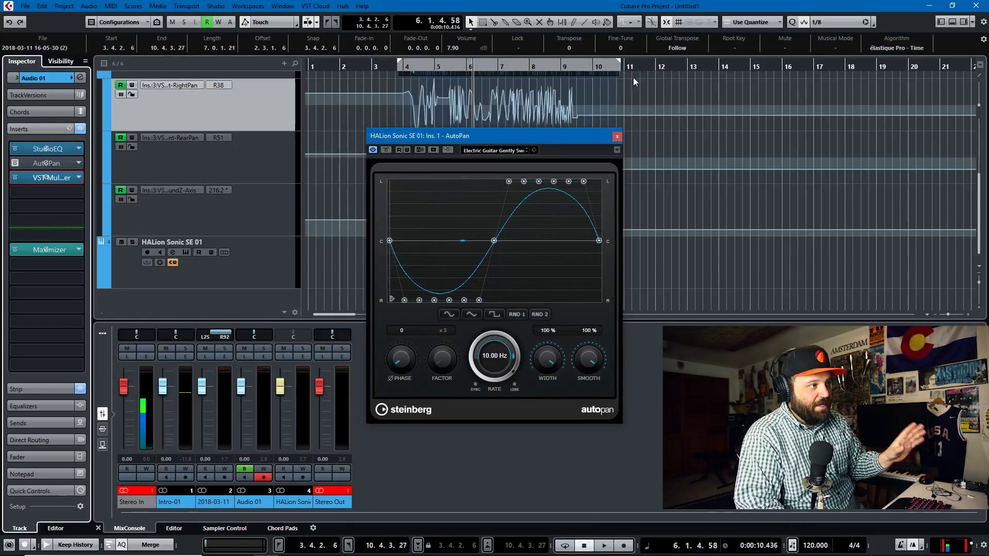